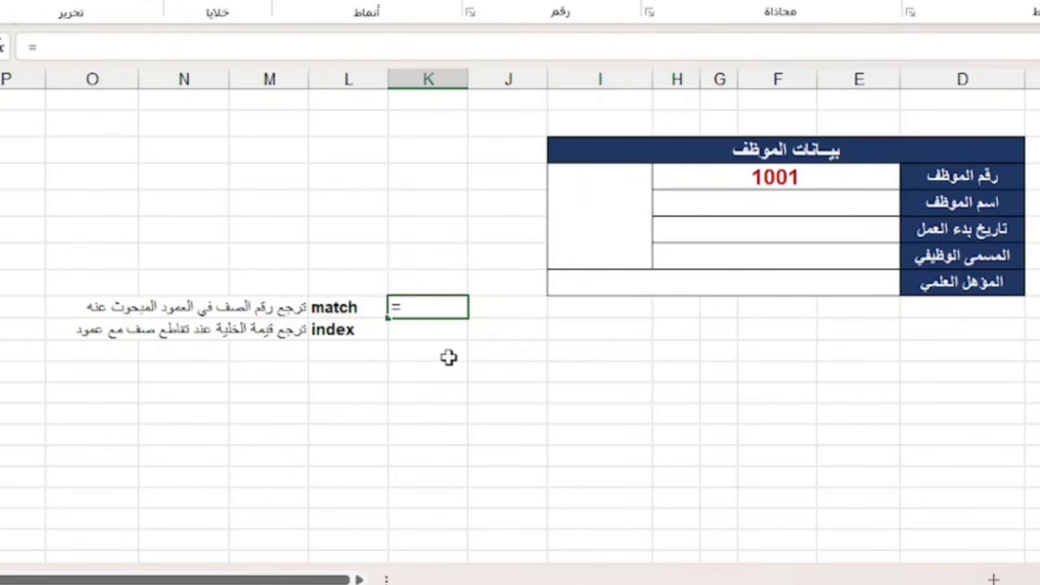
- Start a MATCH function in K9 with the employee number cell as the absolute lookup value $E$4
text(mat)
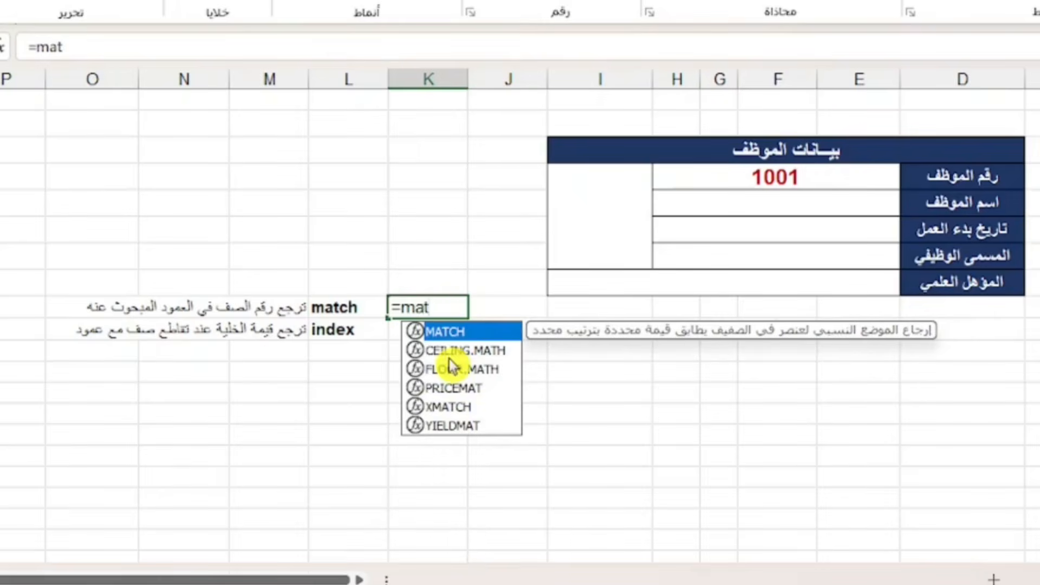
double_click(493, 331)
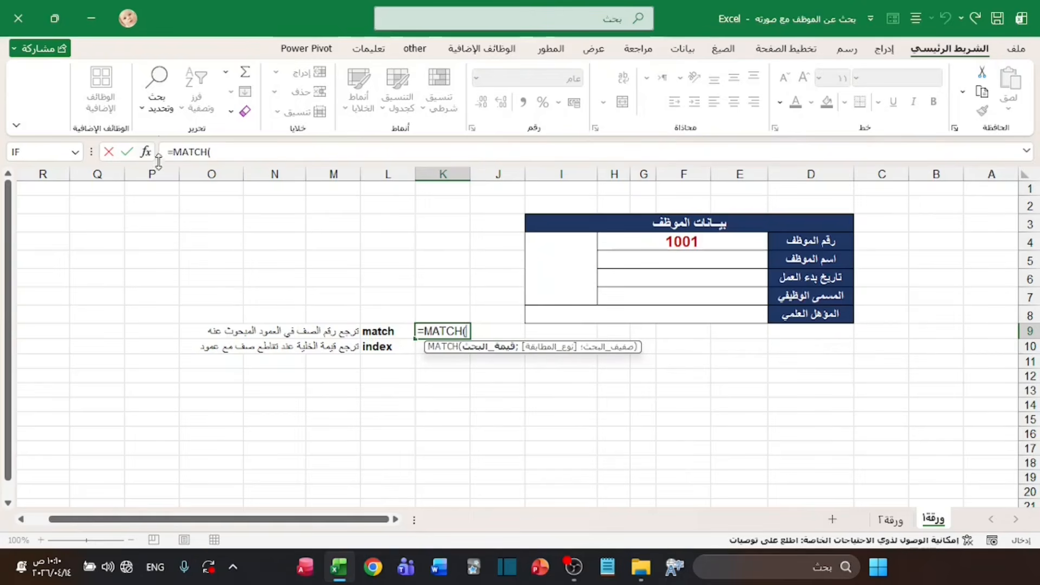
click(150, 154)
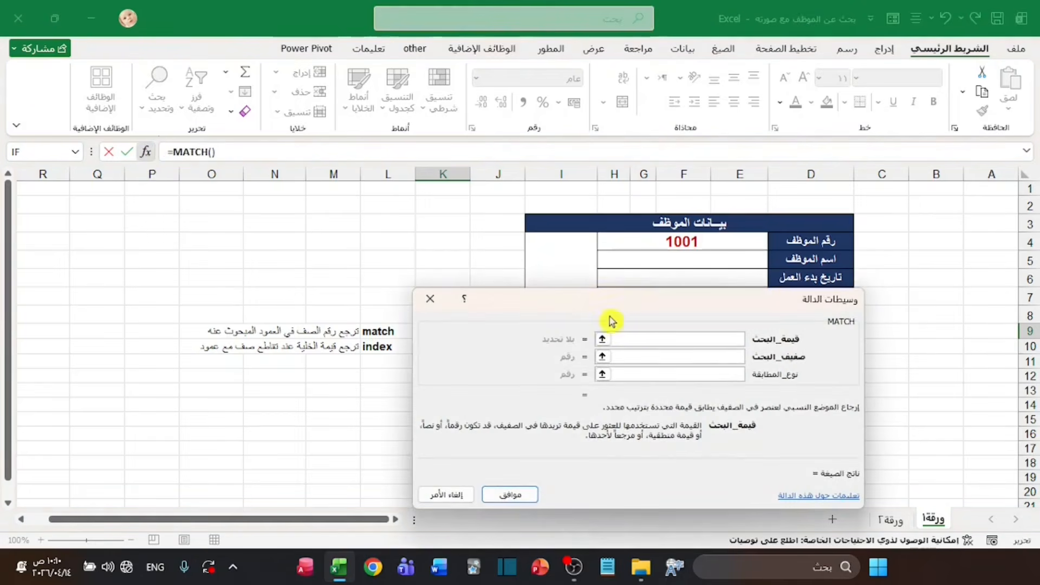
drag(616, 306, 605, 315)
click(664, 344)
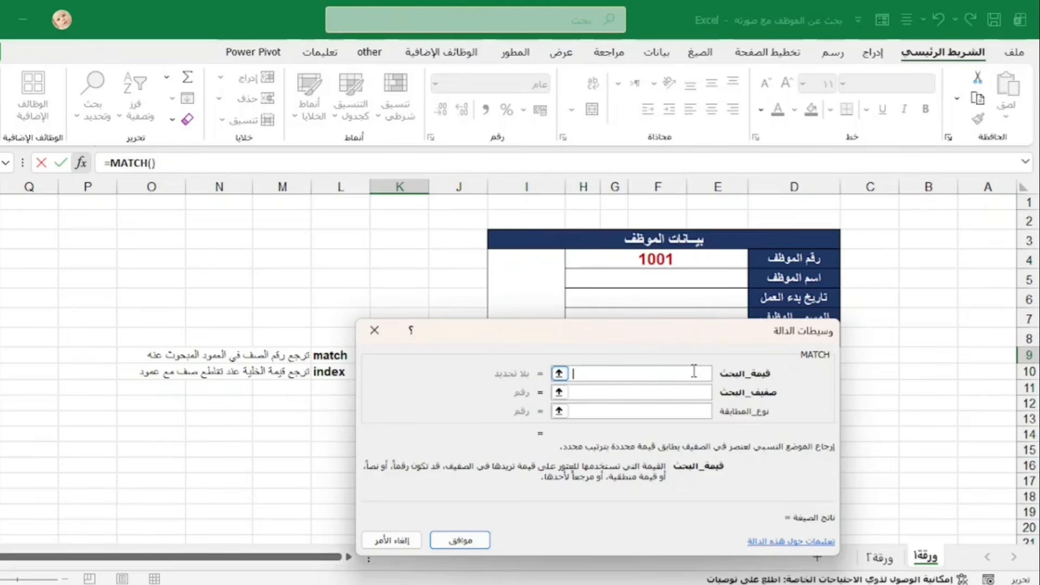
click(694, 258)
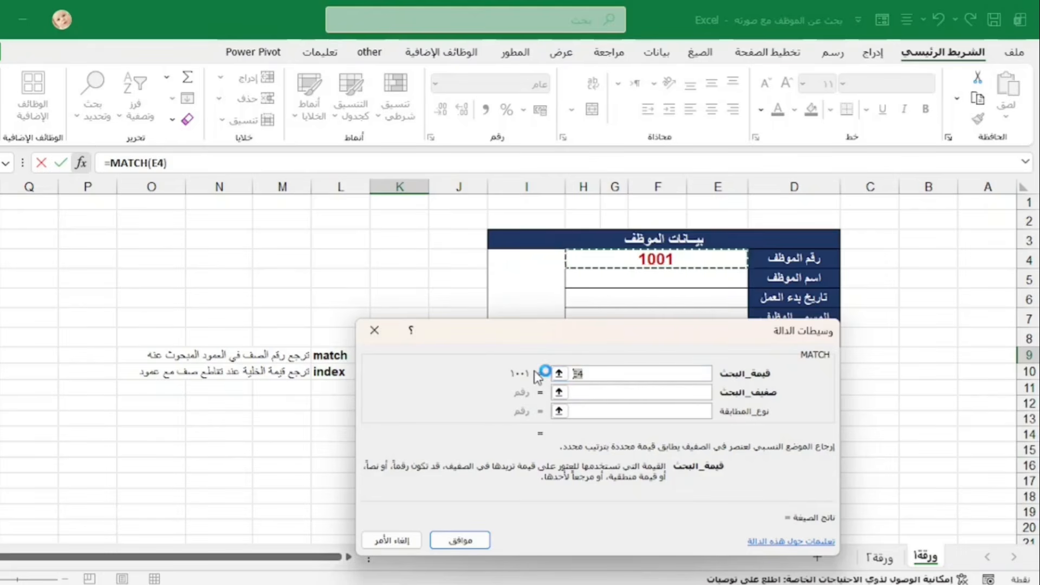
key(F4)
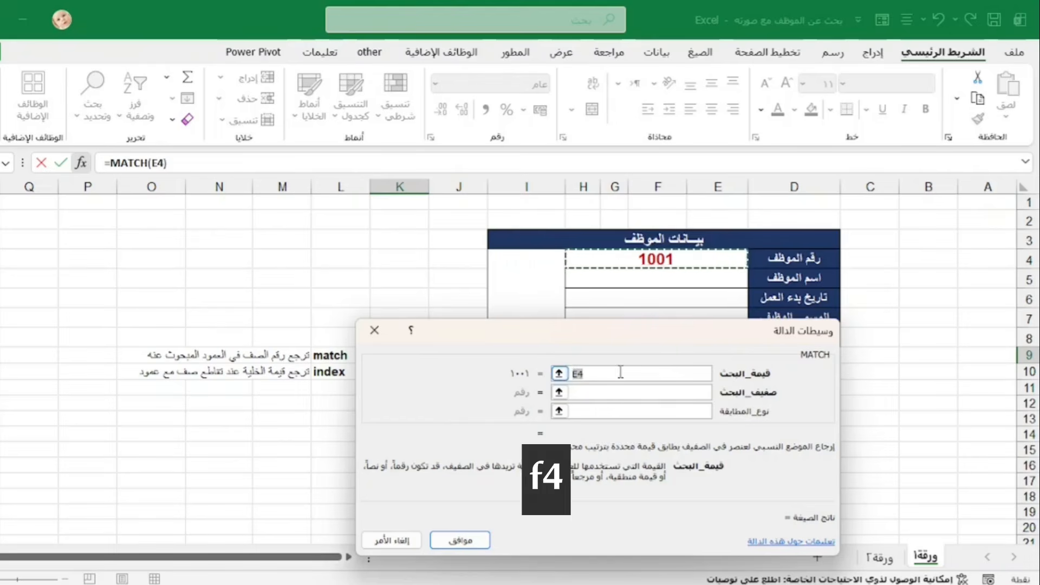
- Set the MATCH lookup array to ورقة٢!$A$2:$A$10 with absolute references, set the match type to 0 and accept the formula
click(616, 391)
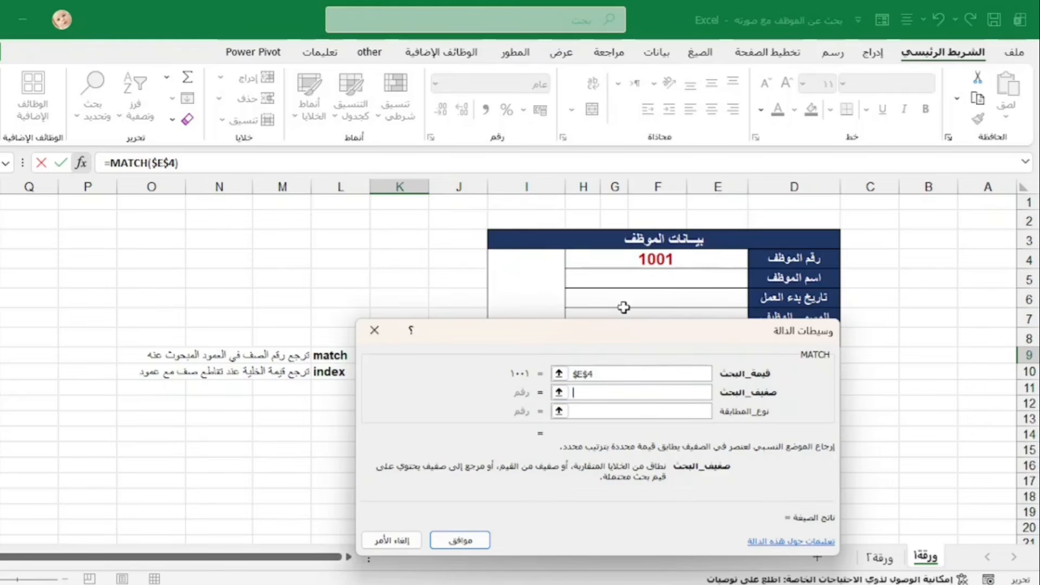
click(878, 556)
drag(999, 227, 999, 496)
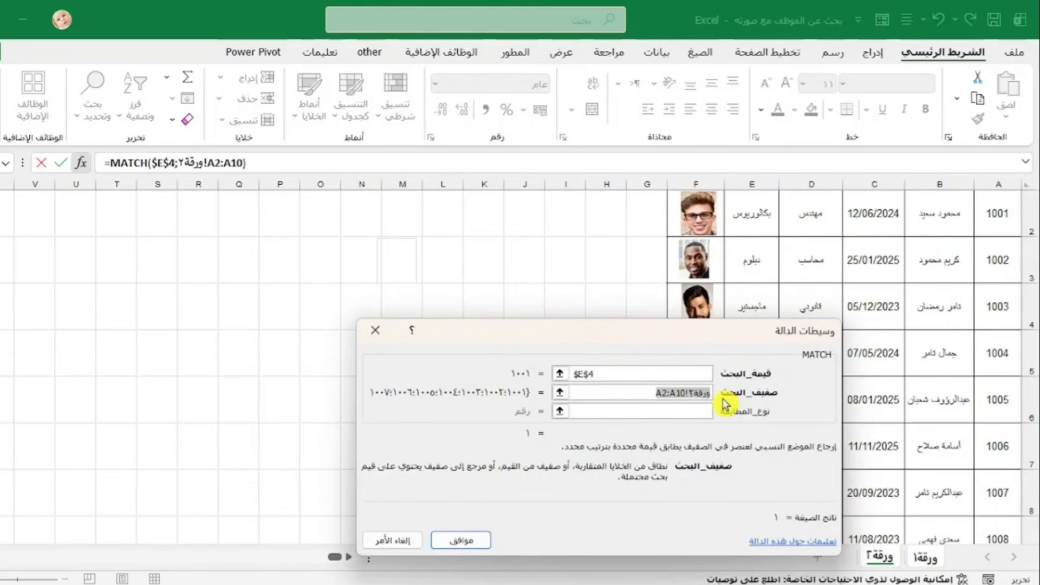
key(F4)
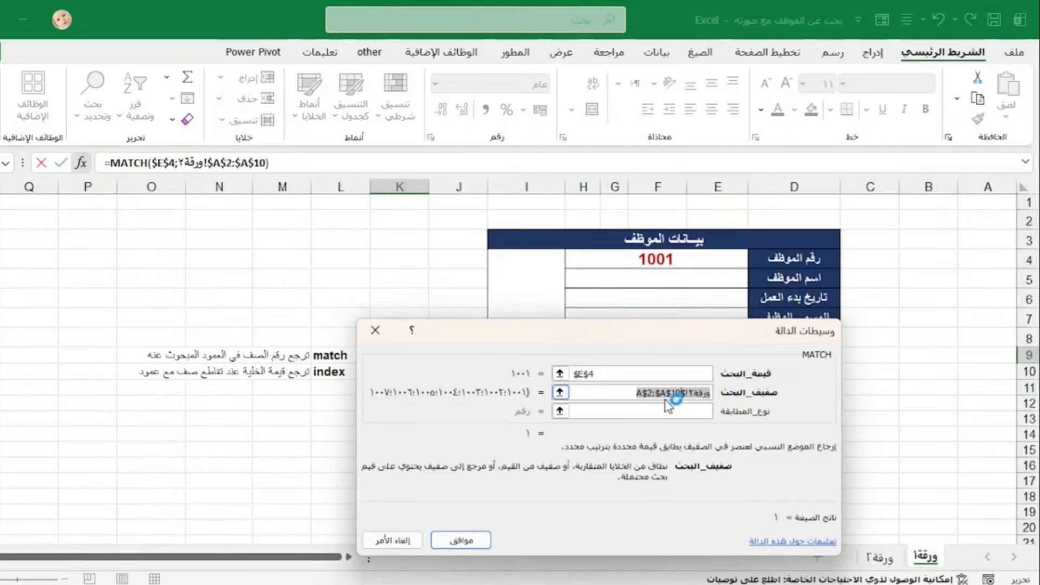
click(685, 410)
click(670, 411)
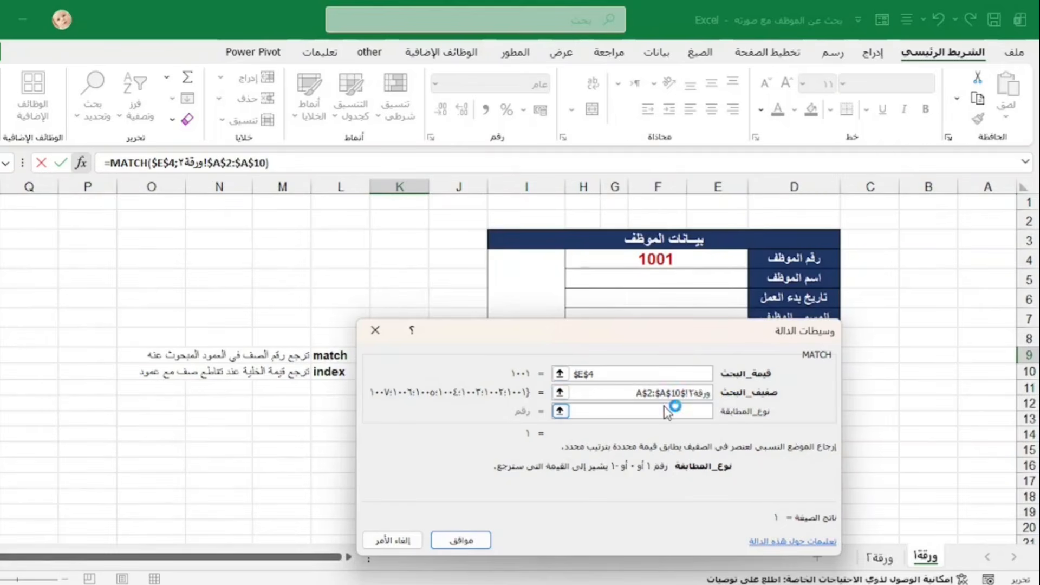
text(0)
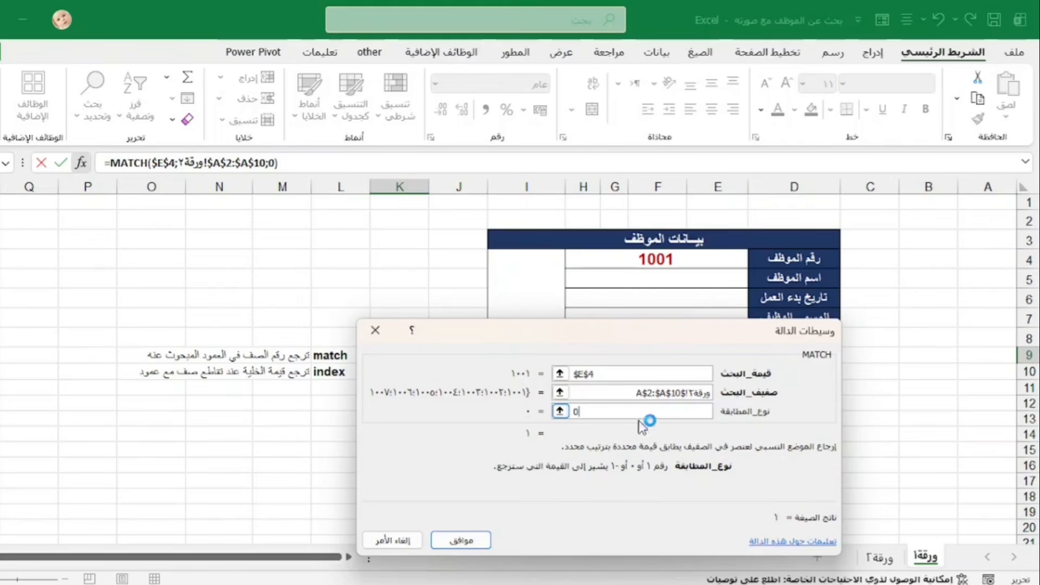
click(479, 539)
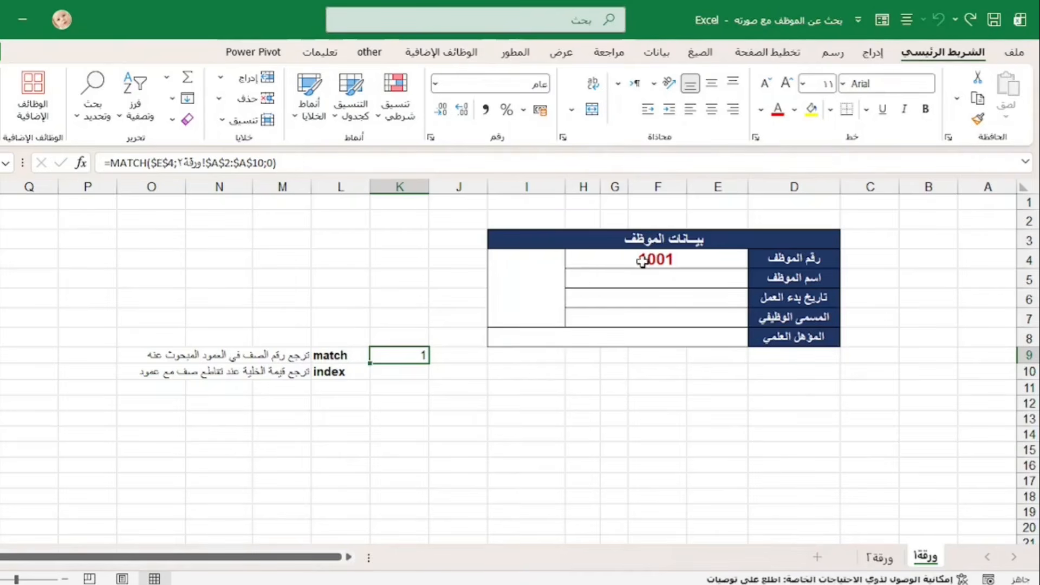
- Replace the employee number in E4 with the number of the fifth employee in the ورقة٢ list
click(617, 254)
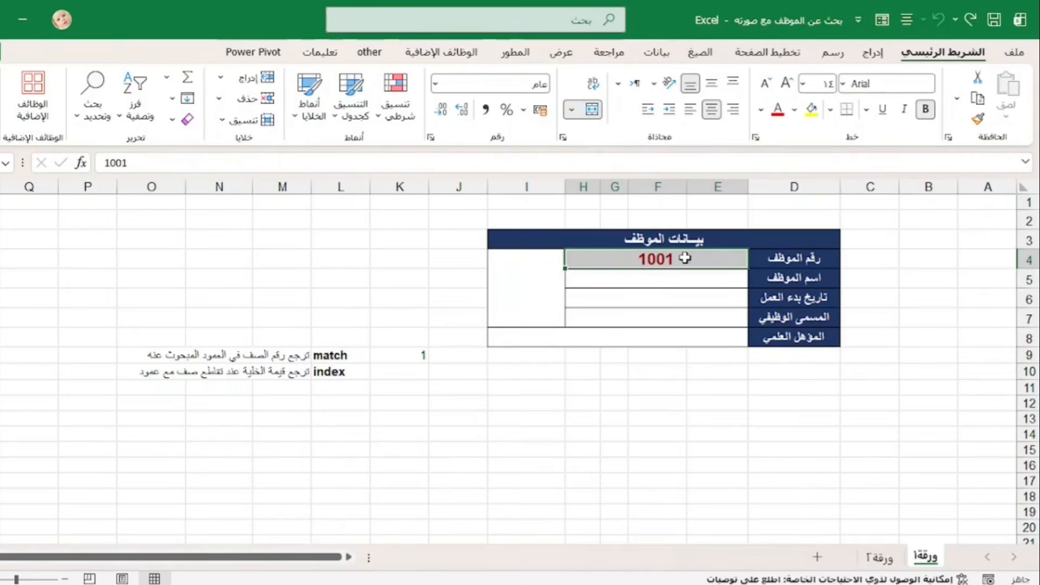
text(1005)
key(Return)
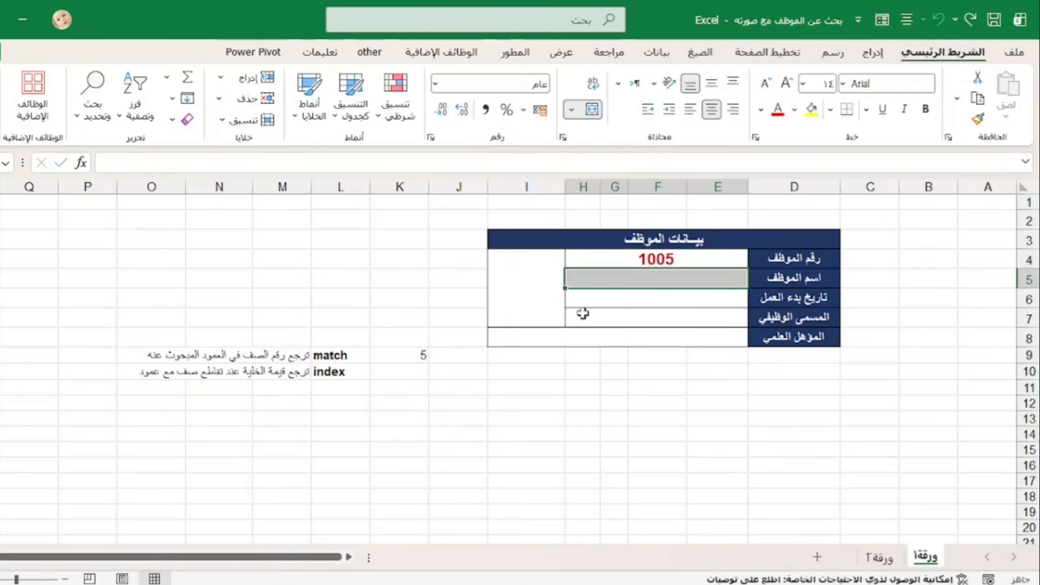
- Check the MATCH result in K9 against the employee number's position in column A of ورقة٢
click(423, 356)
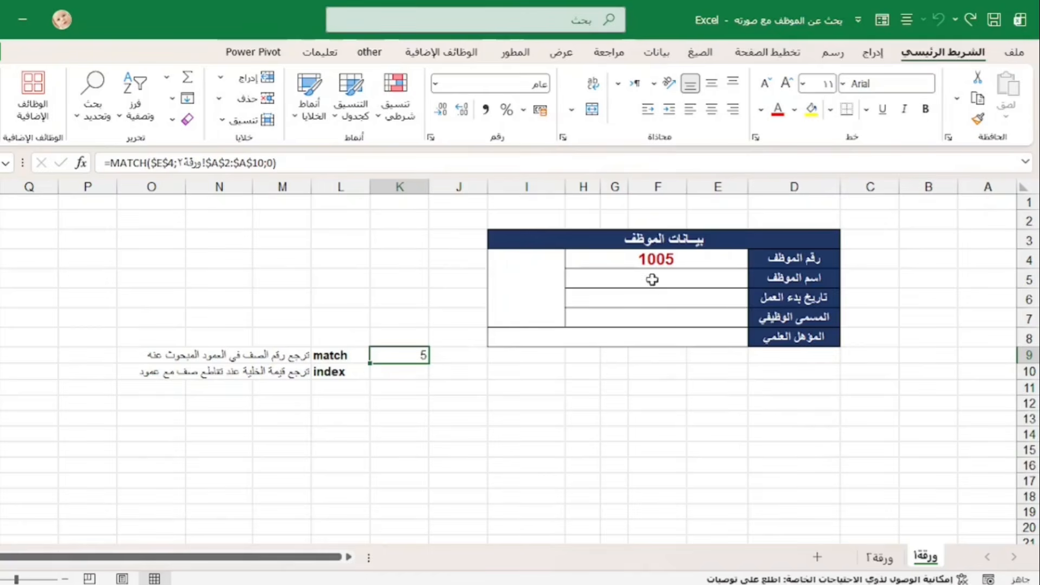
click(879, 556)
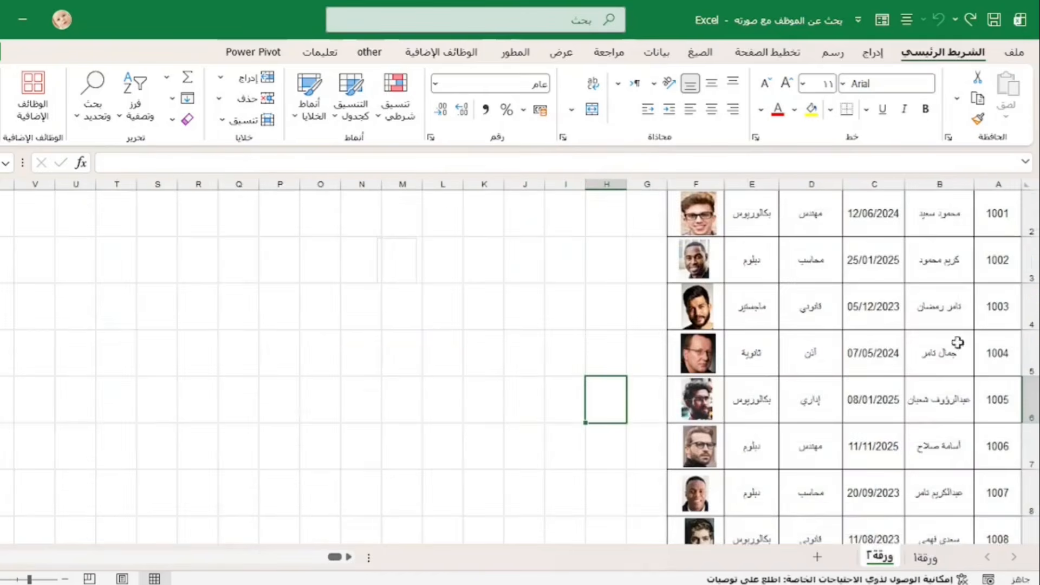
click(997, 273)
click(997, 320)
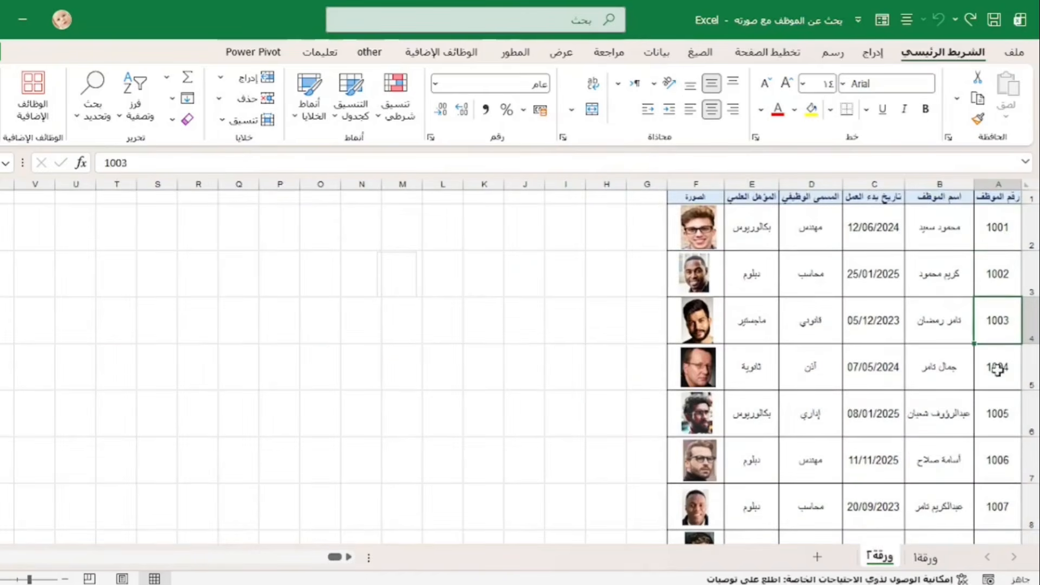
click(997, 367)
click(996, 413)
click(925, 556)
- Copy the full text of the MATCH formula in K9
click(405, 373)
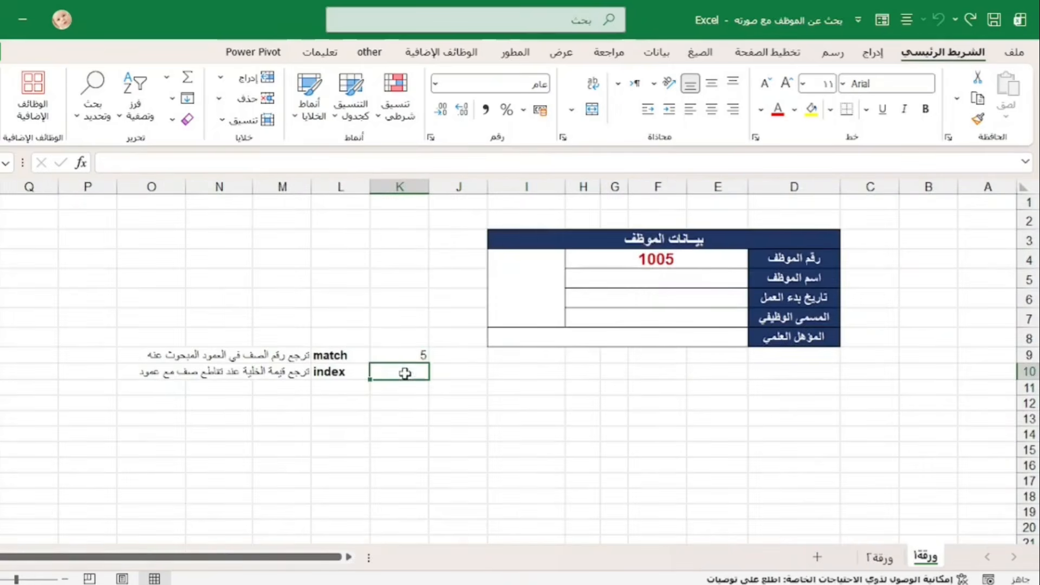
click(410, 349)
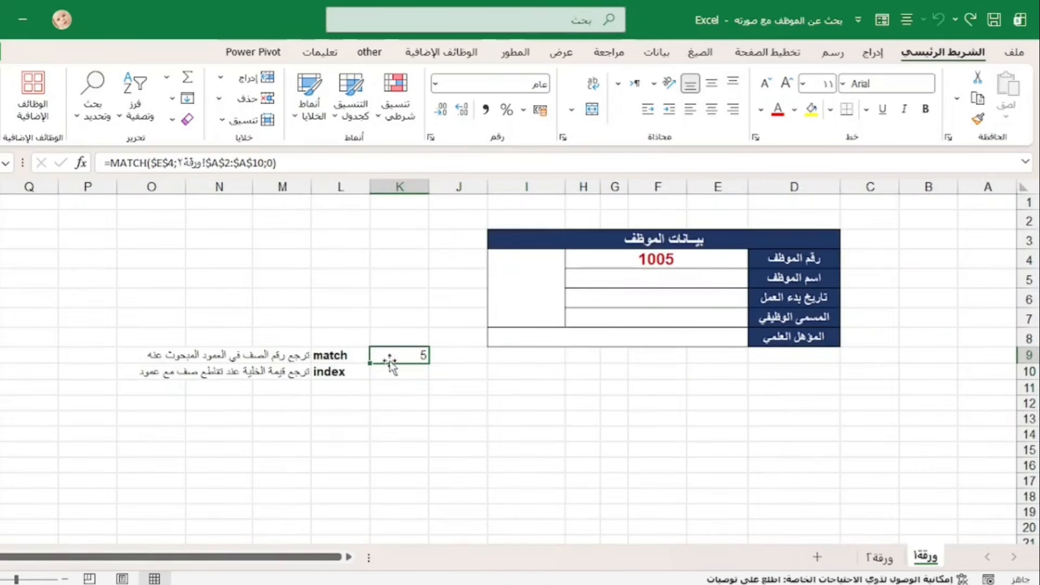
click(285, 159)
drag(277, 162, 104, 163)
right_click(192, 153)
click(180, 185)
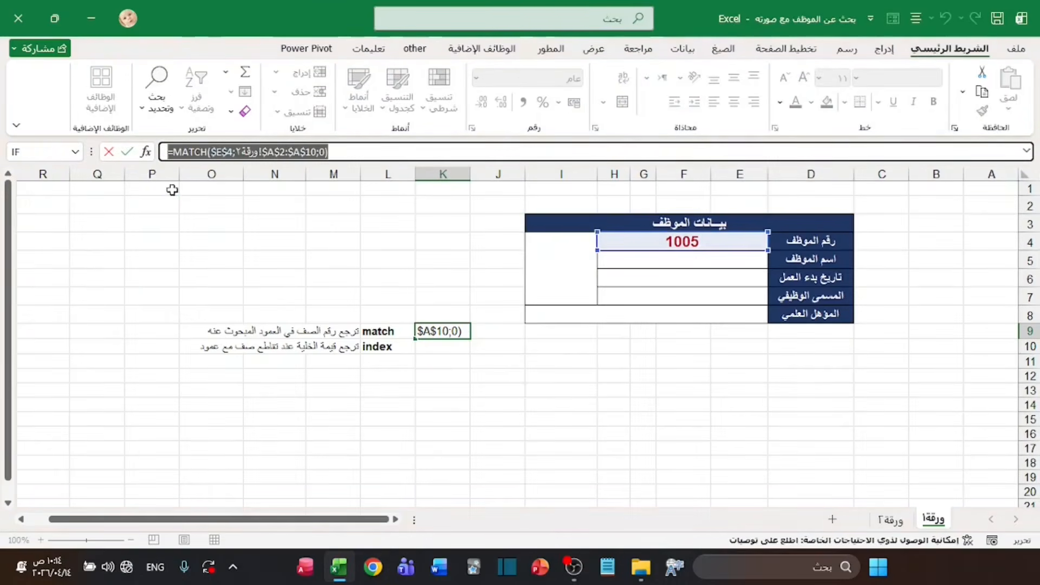
- Start an INDEX function in K10 using the array;row_num;column_num argument form
click(432, 345)
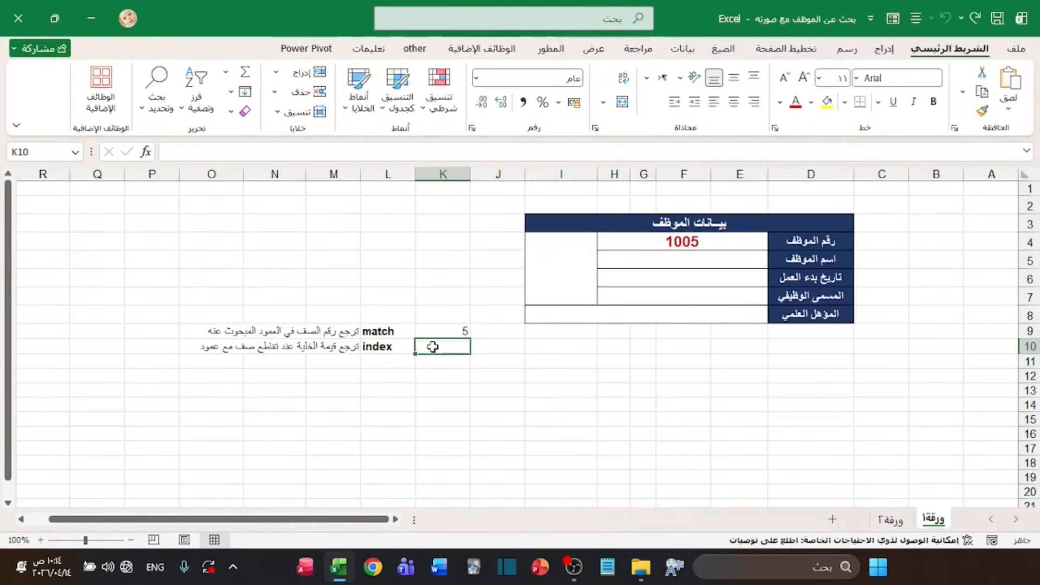
text(=inde)
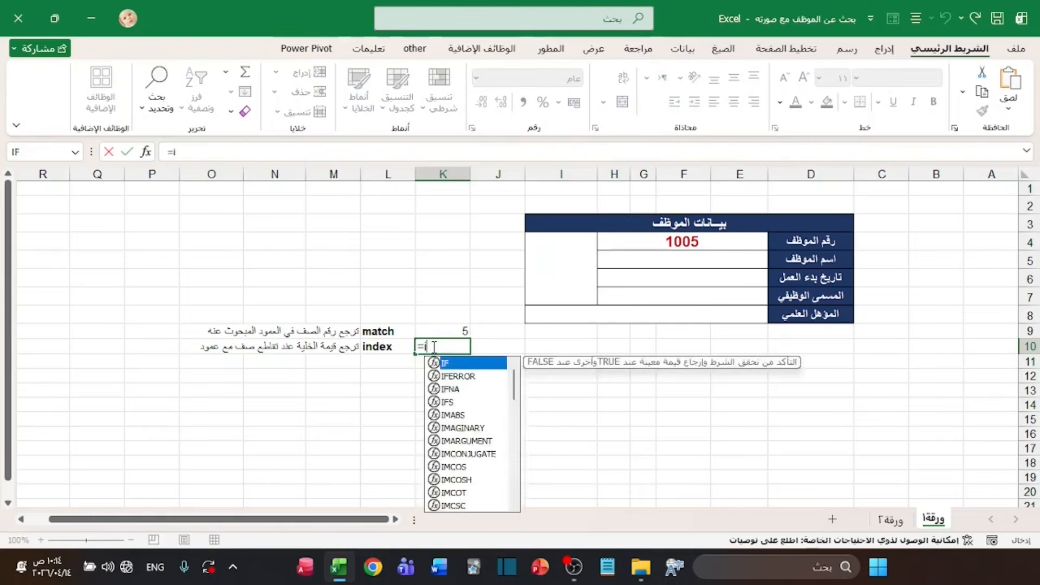
double_click(460, 363)
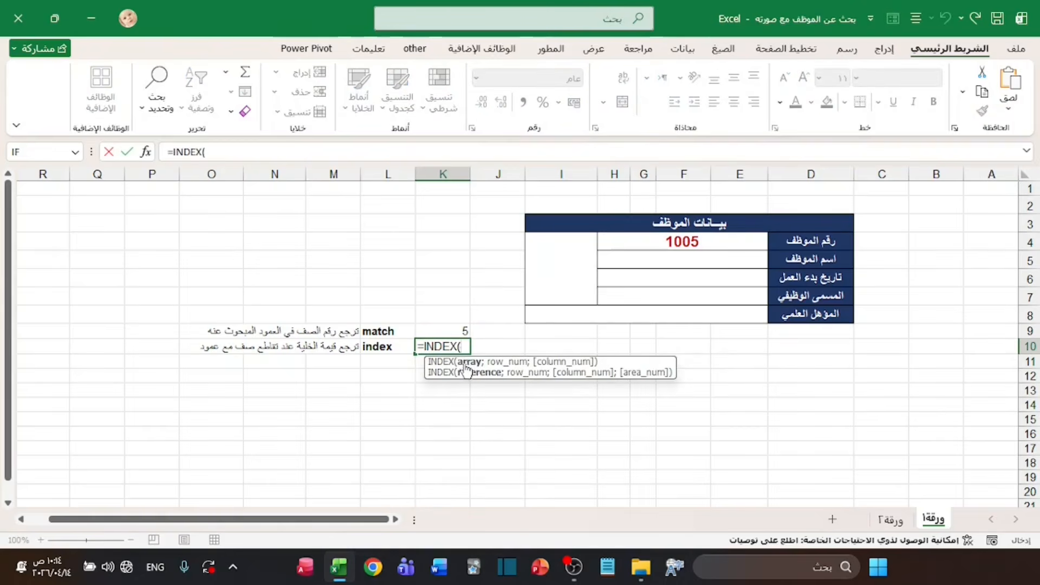
click(145, 157)
click(609, 453)
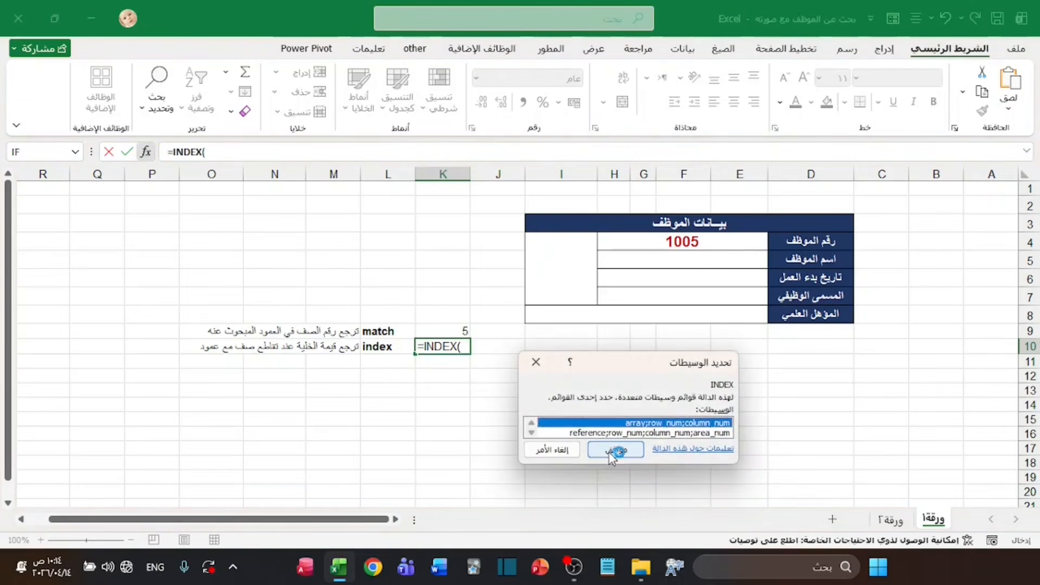
drag(696, 311, 737, 265)
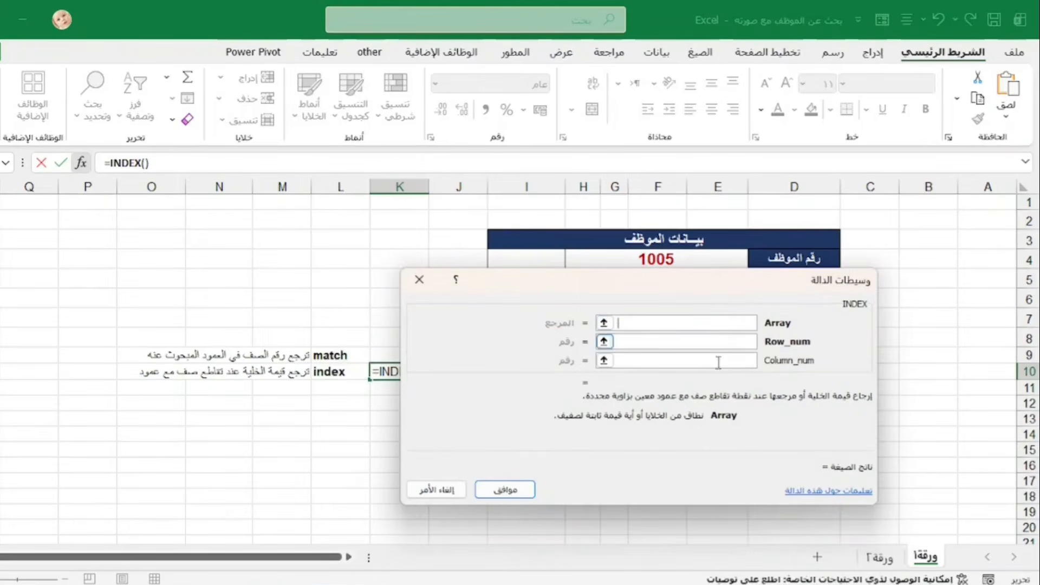
- Set the INDEX Array argument to the employee table ورقة٢!$A$2:$F$10 with absolute references
click(878, 555)
drag(747, 288, 411, 245)
drag(999, 228, 703, 509)
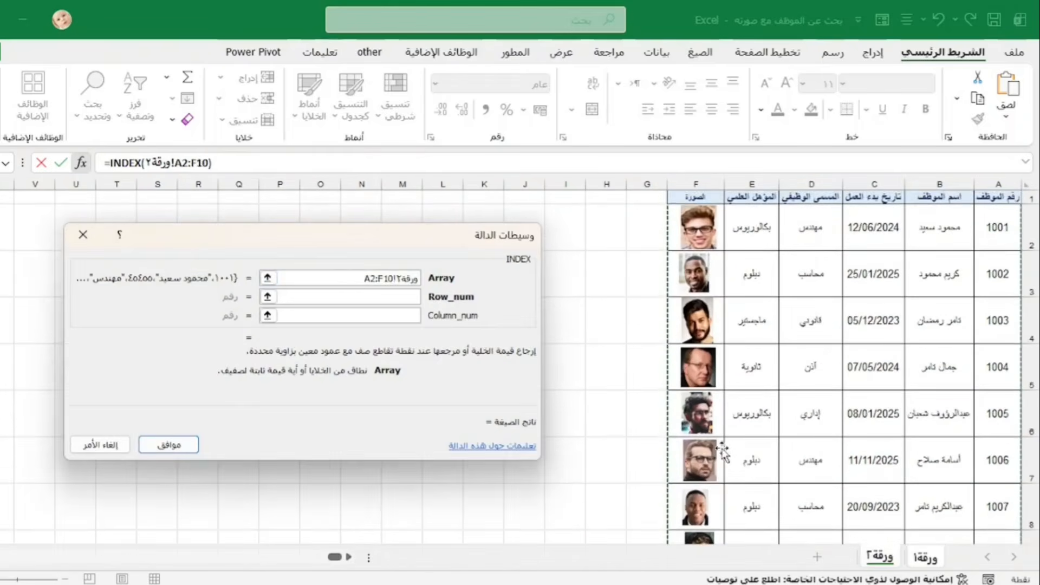
drag(337, 280, 487, 275)
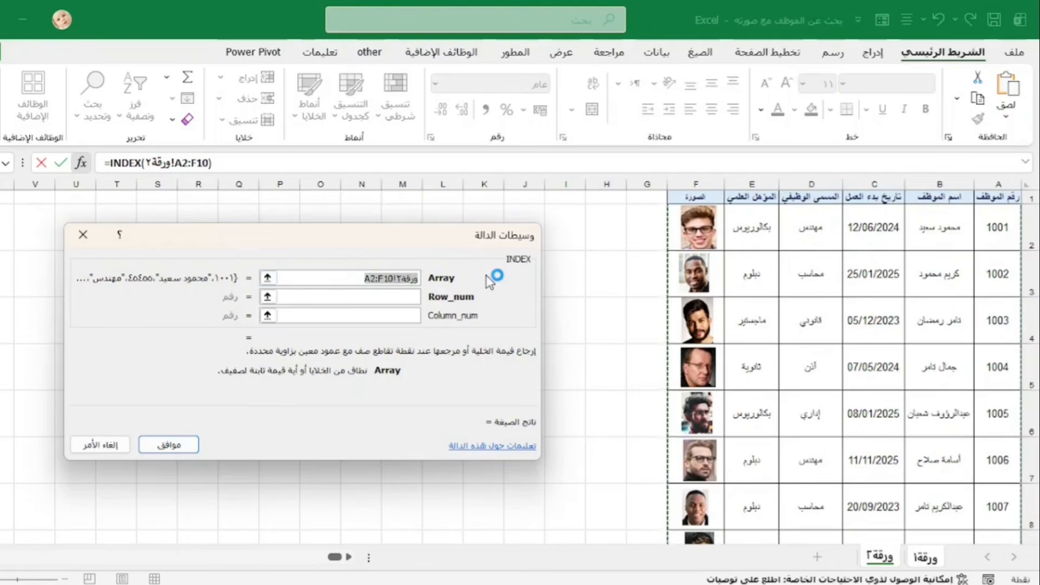
key(F4)
- Paste the copied MATCH formula as the INDEX Row_num argument and remove its leading equals sign
click(385, 297)
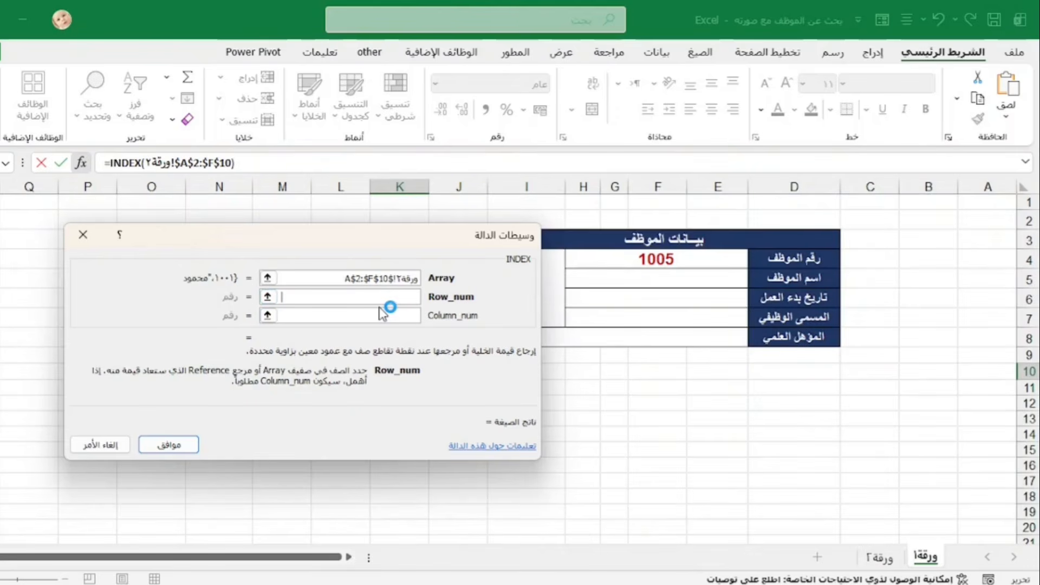
right_click(323, 297)
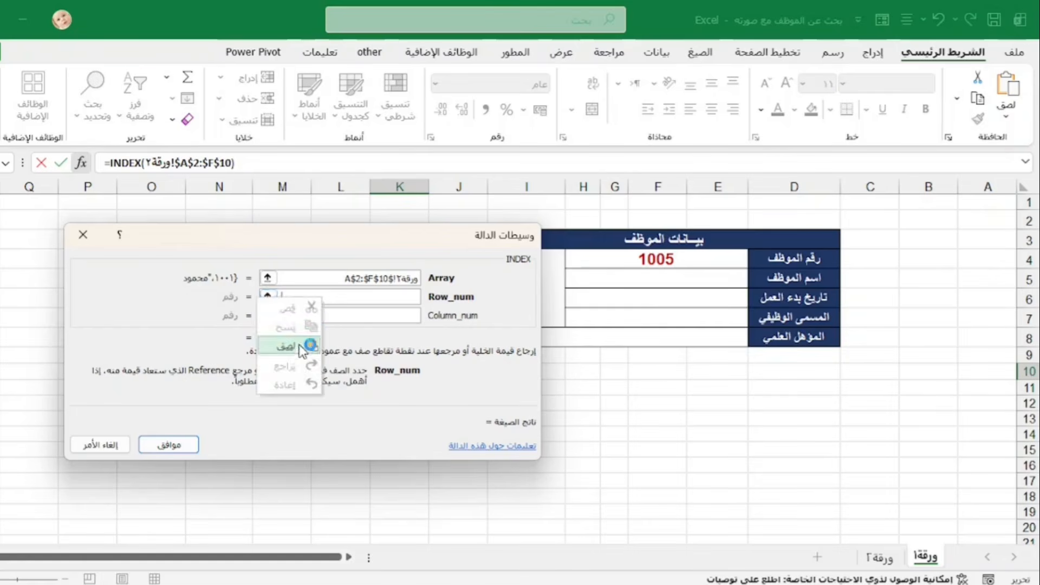
click(304, 339)
click(291, 297)
click(286, 298)
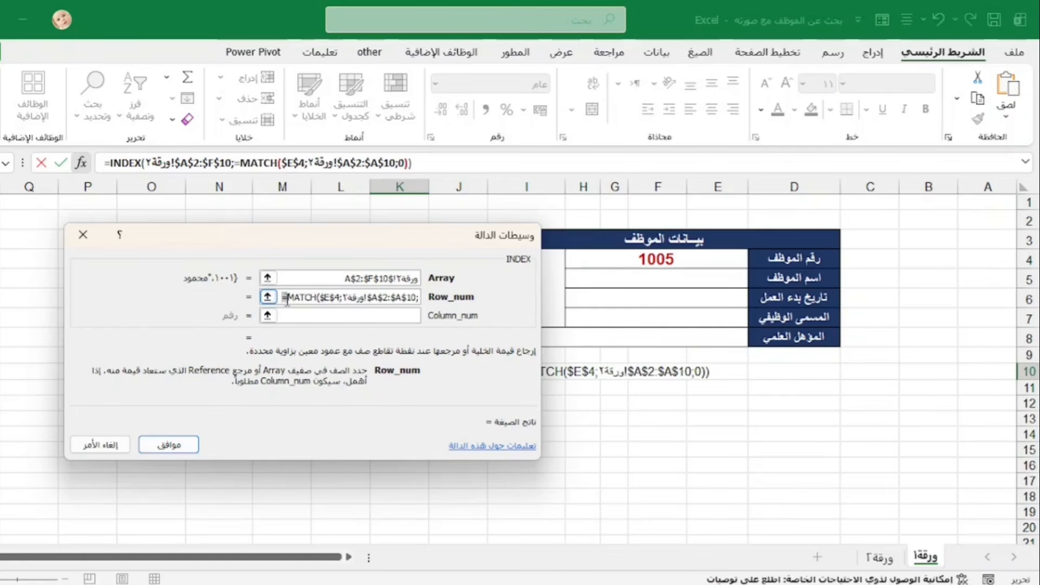
key(Delete)
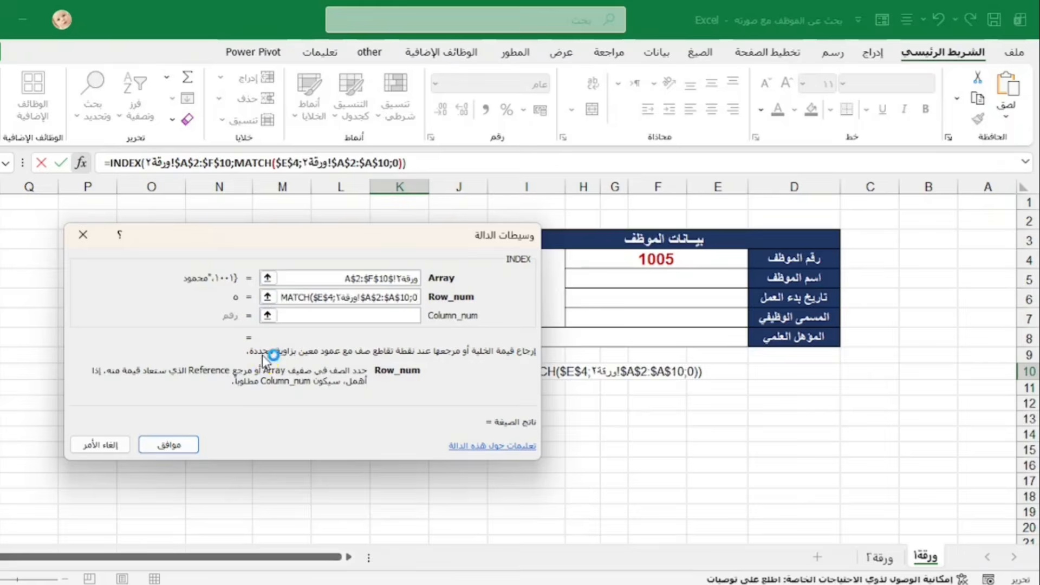
- Set Column_num to 2 for the employee name, accept the INDEX formula and autofit column K
click(282, 316)
text(1)
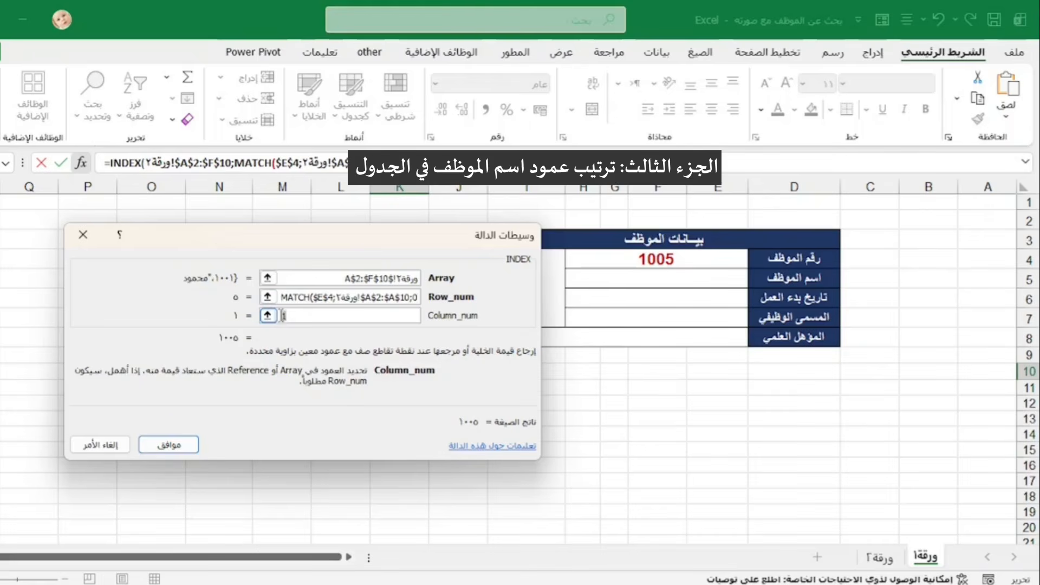
key(BackSpace)
text(2)
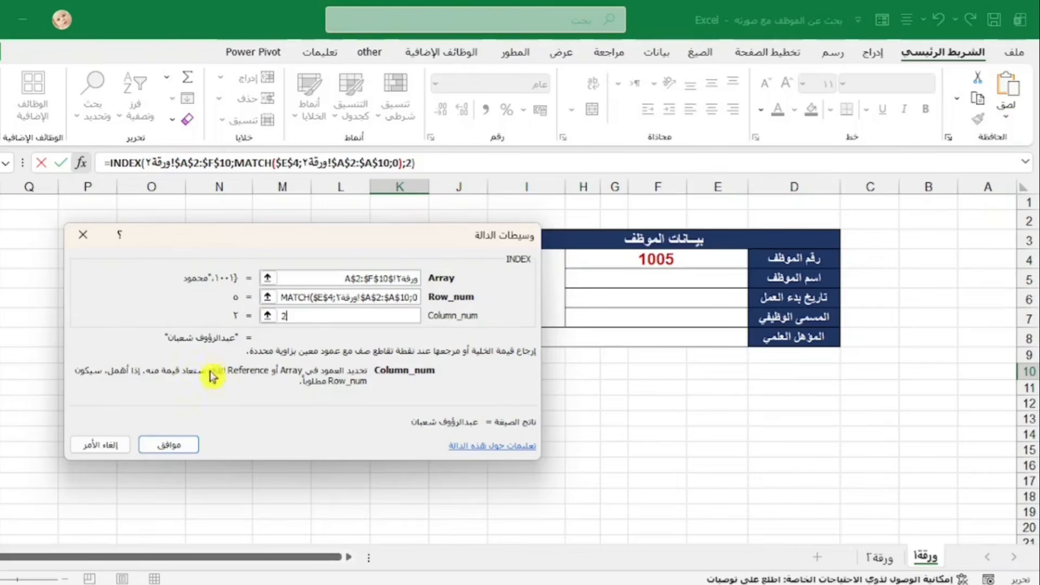
click(183, 447)
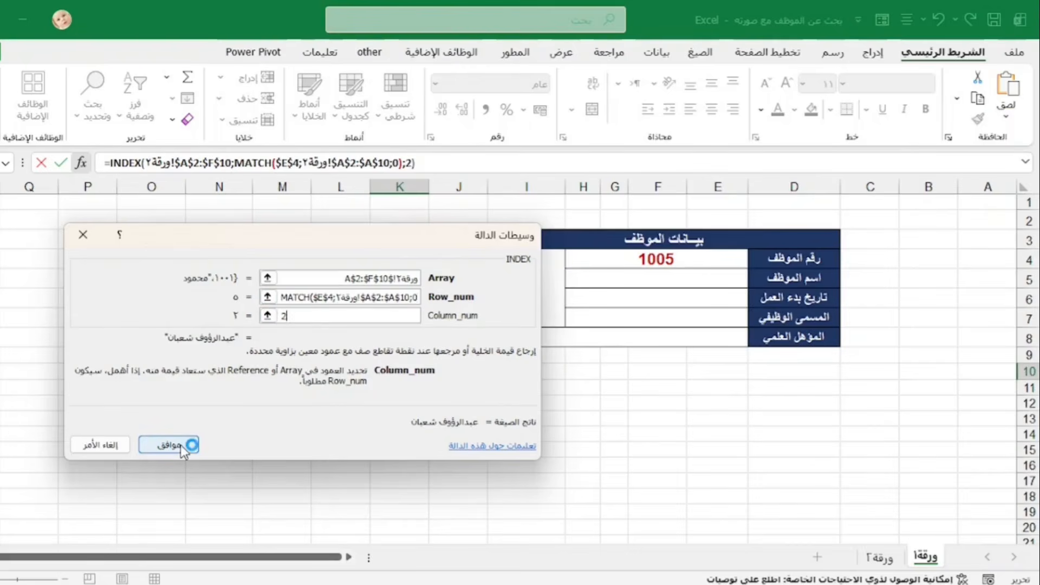
double_click(371, 187)
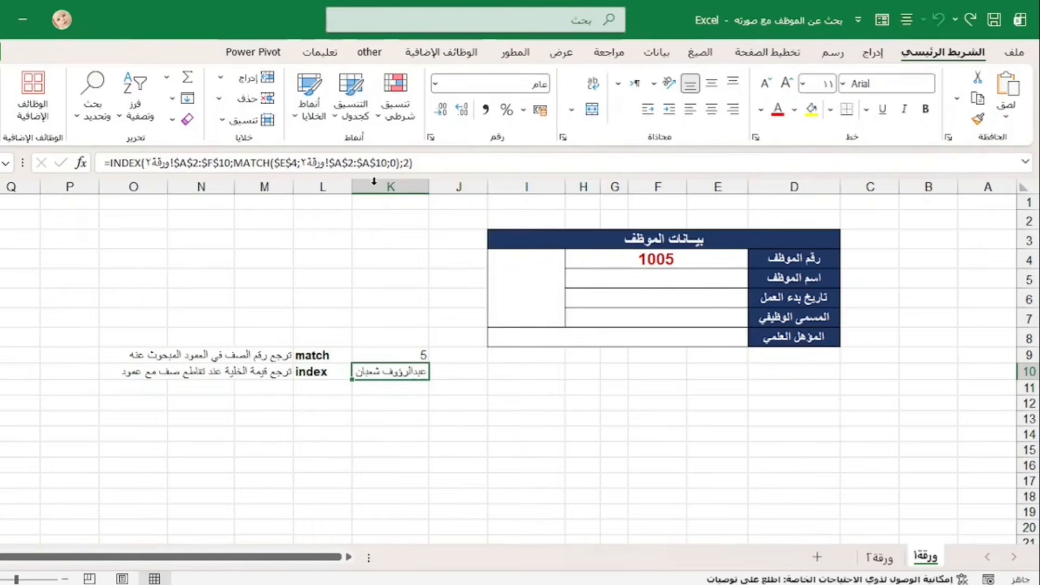
- Check the INDEX result in K10 against the row in ورقة٢ for the employee number entered in the form
click(651, 258)
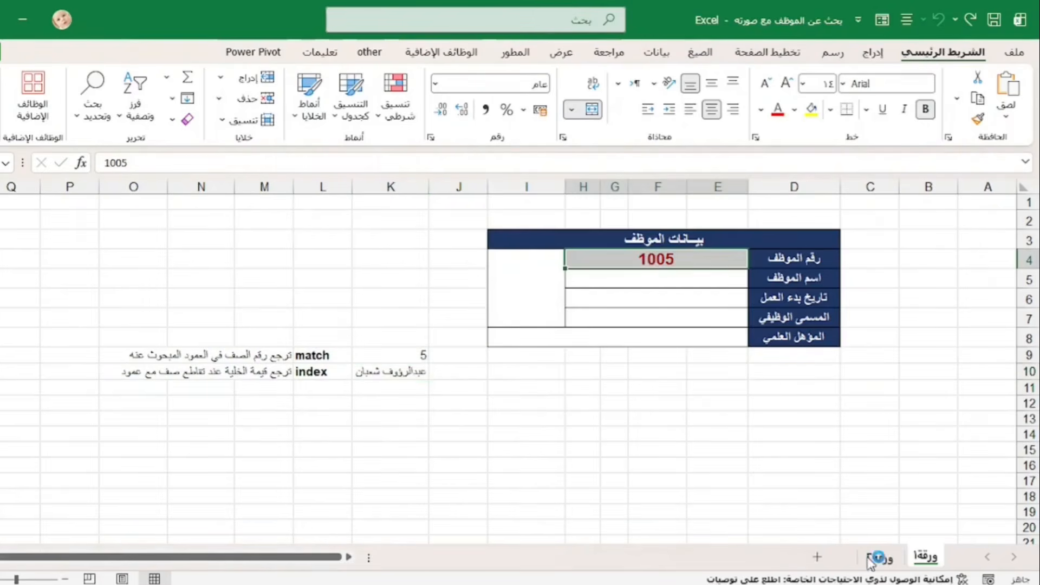
click(878, 557)
click(937, 398)
drag(862, 406, 955, 405)
click(954, 406)
click(920, 558)
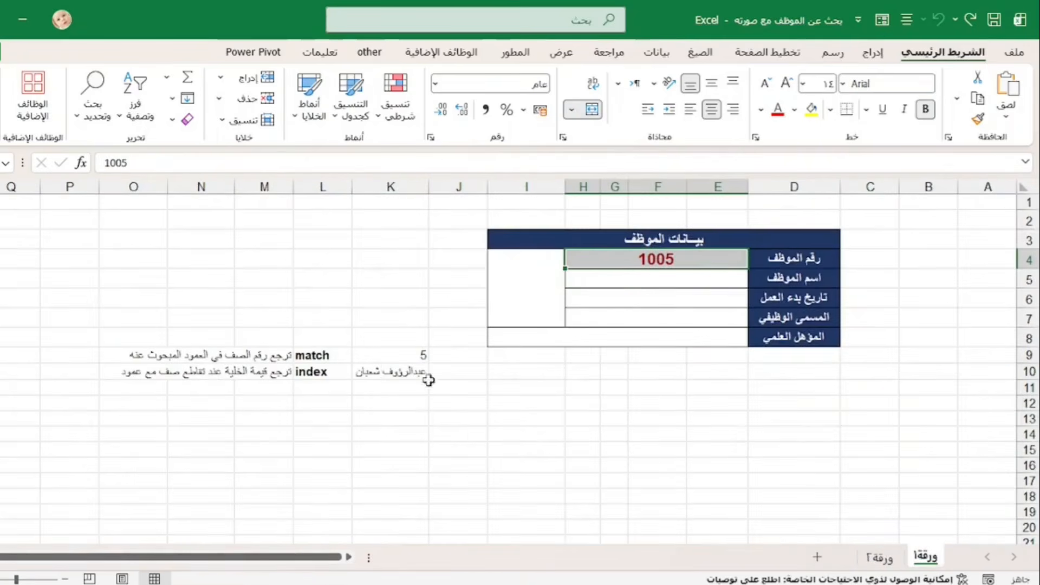
- Copy the INDEX formula text from K10 and enter it in the form's employee name cell
click(390, 371)
drag(425, 164, 111, 133)
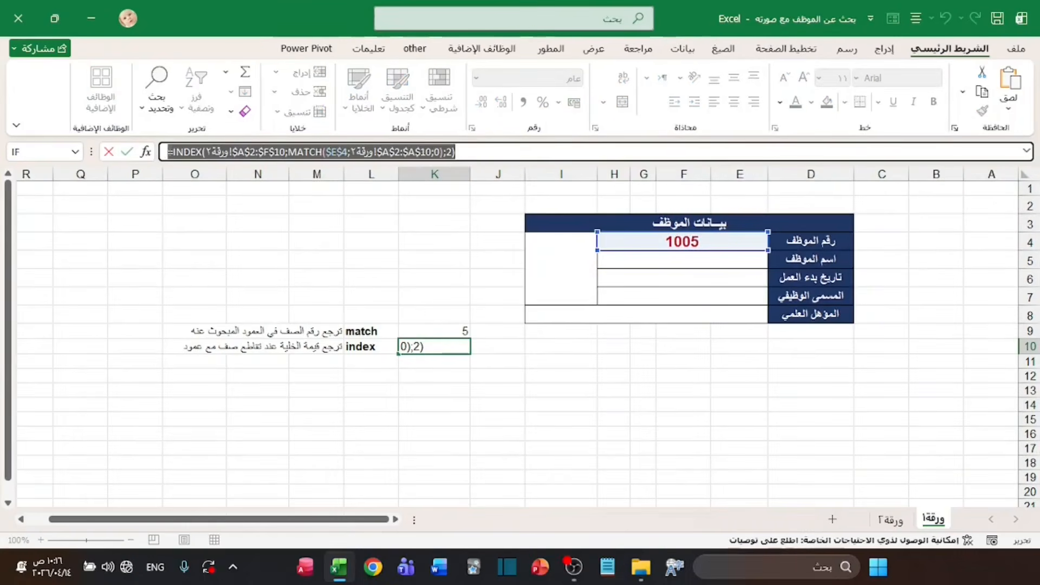
right_click(180, 146)
click(156, 176)
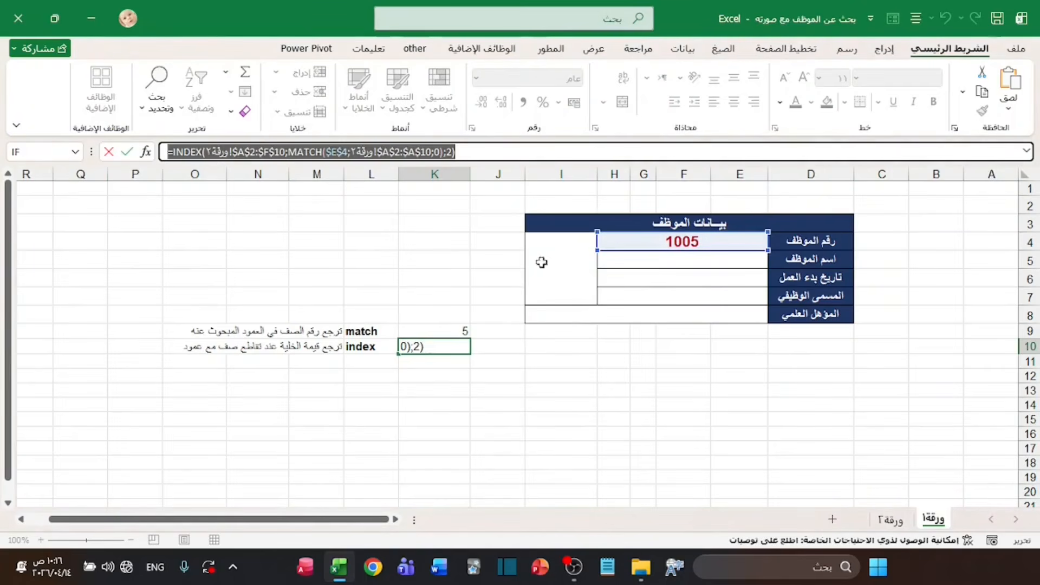
key(Escape)
click(678, 259)
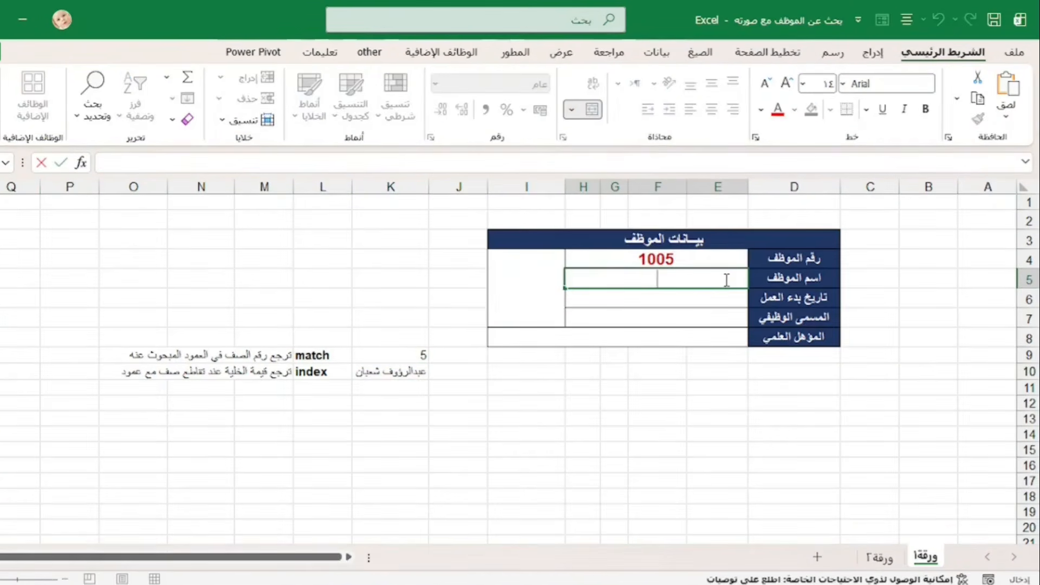
right_click(725, 278)
click(691, 355)
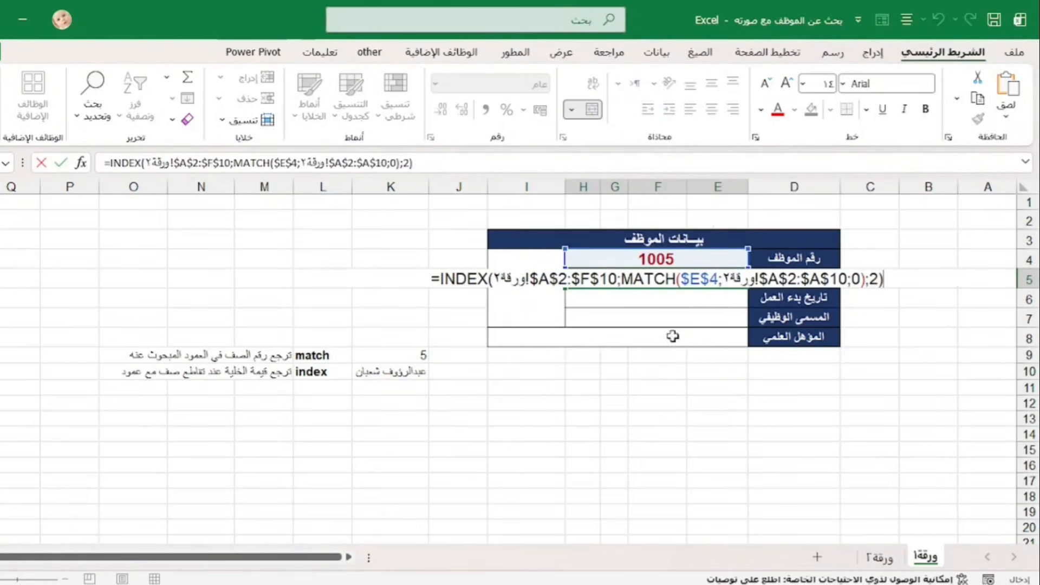
key(Return)
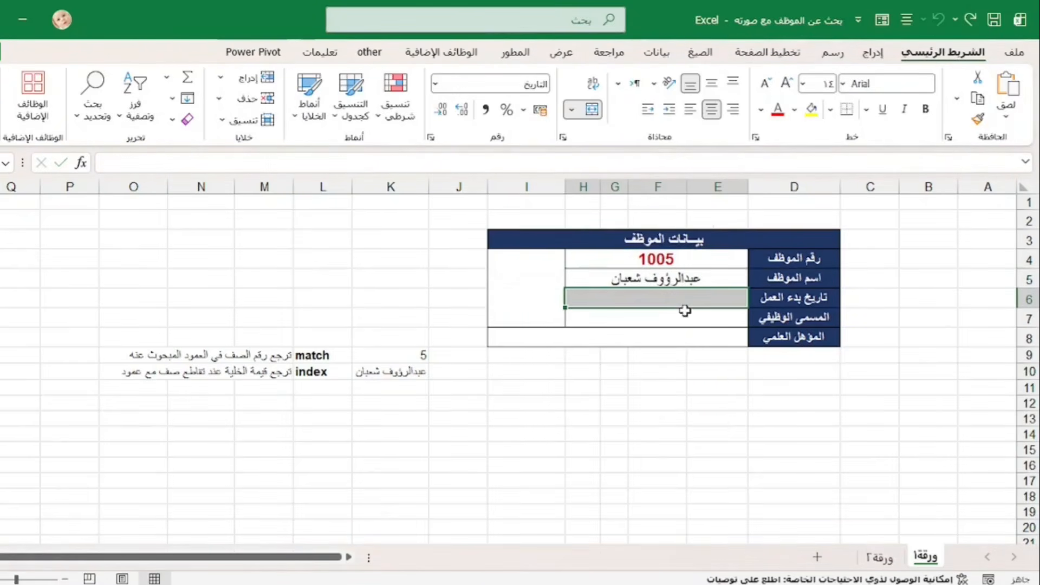
- Enter the same INDEX formula in the start date, job title, qualification and photo cells of the form
key(Up)
drag(568, 291, 628, 338)
double_click(631, 337)
key(Return)
double_click(549, 300)
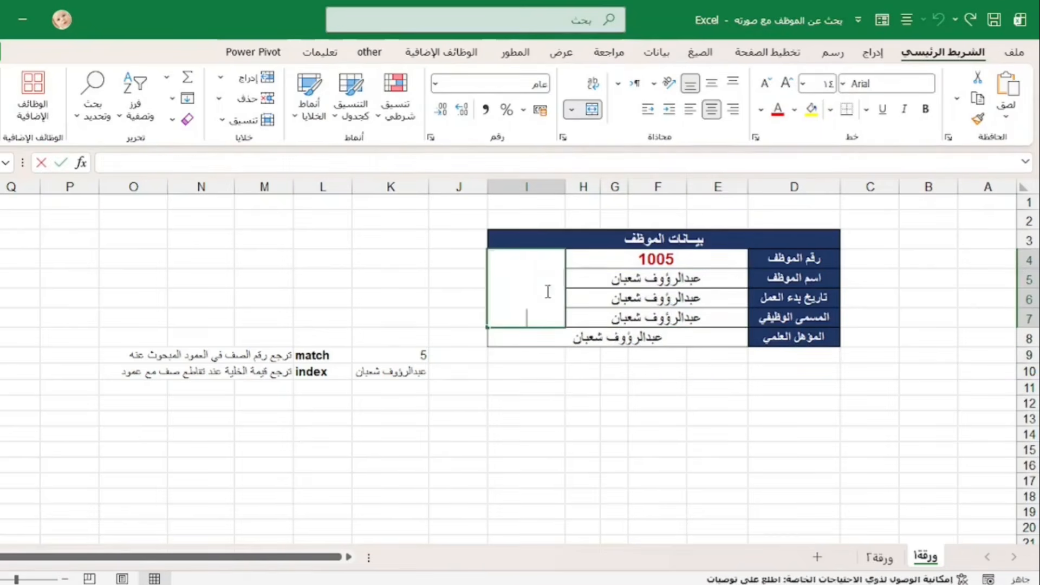
key(ctrl+v)
key(Return)
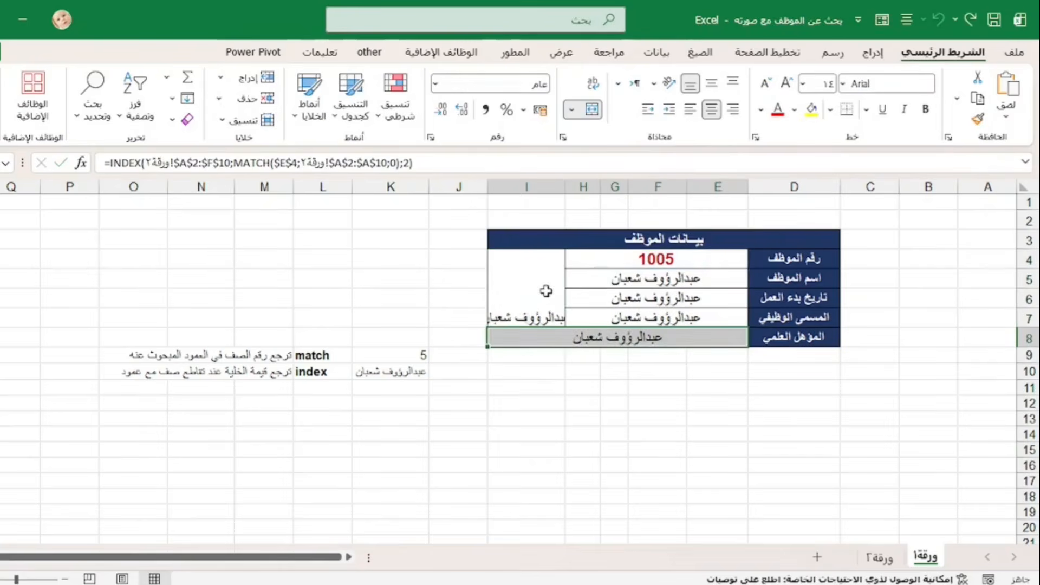
click(586, 377)
- Check the column order in ورقة٢, set the start date formula's column number to 3 and format the cell as a short date
click(880, 557)
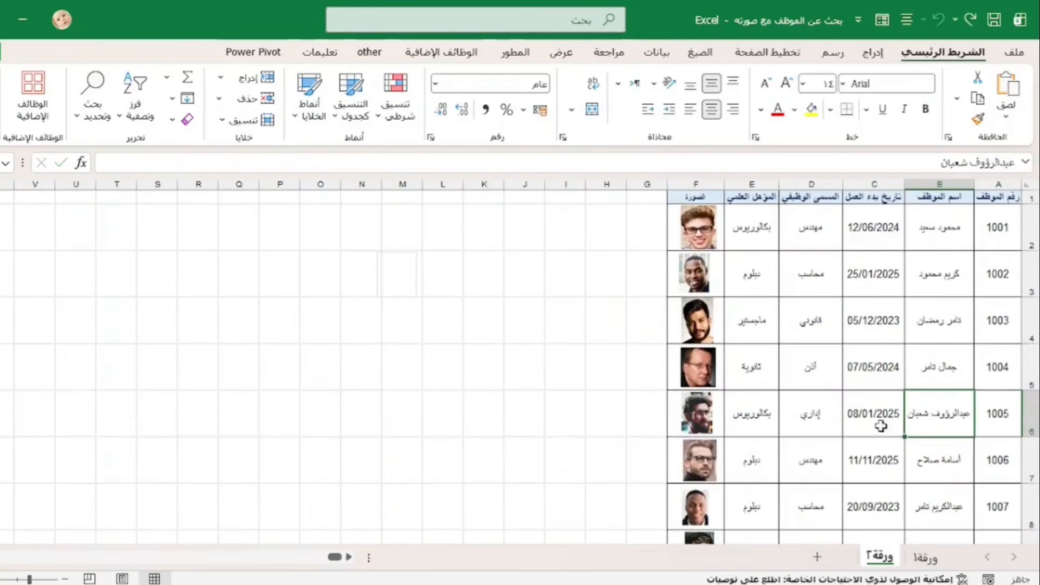
click(989, 185)
click(940, 184)
click(874, 184)
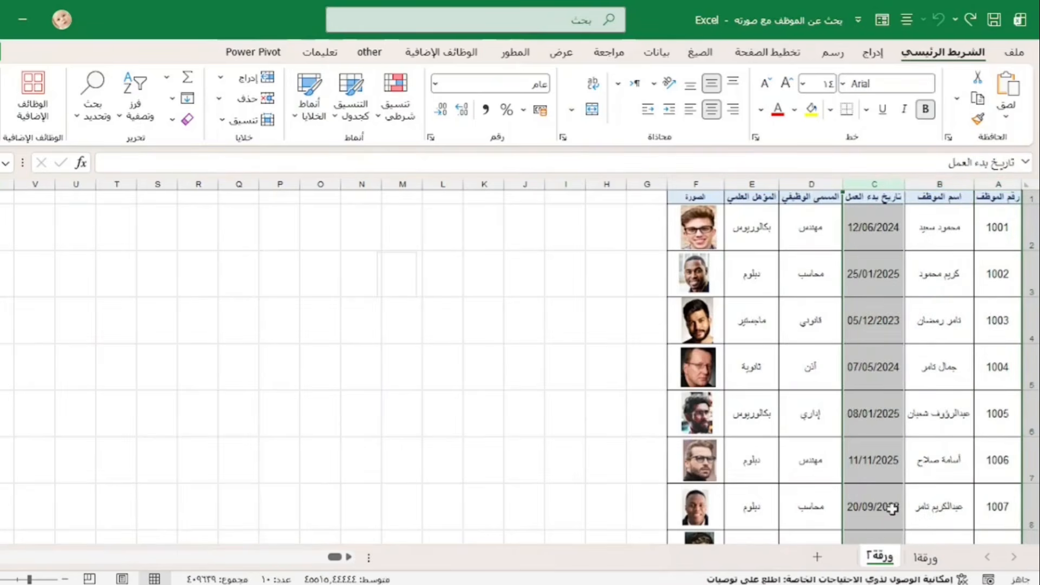
click(925, 557)
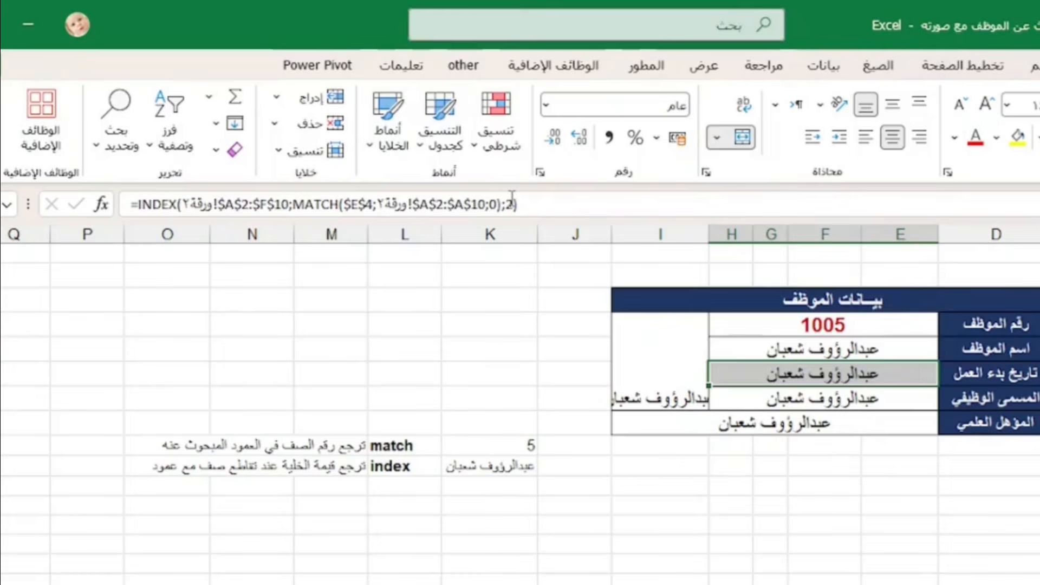
click(400, 161)
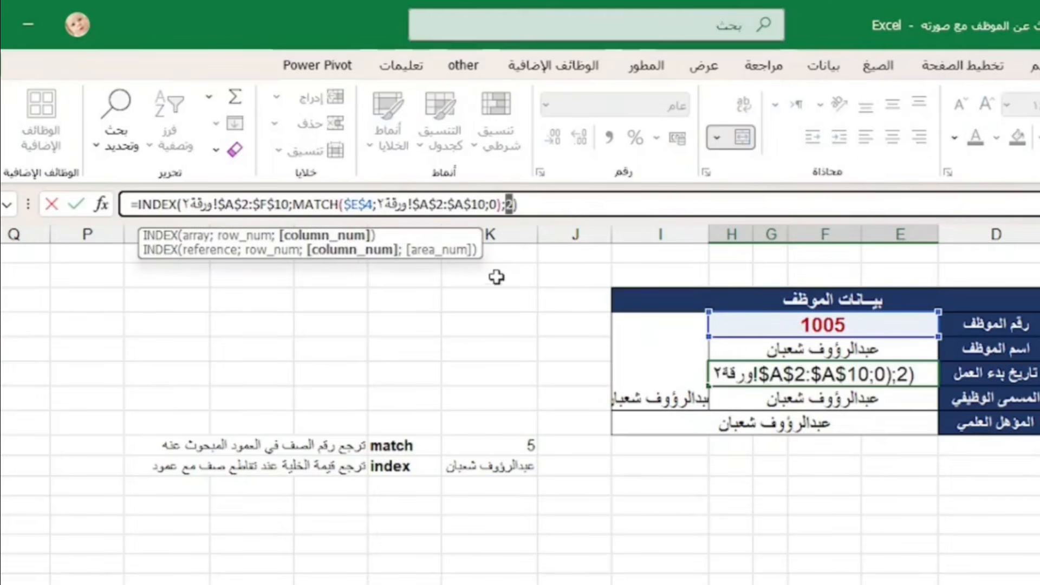
text(3)
key(ctrl+Return)
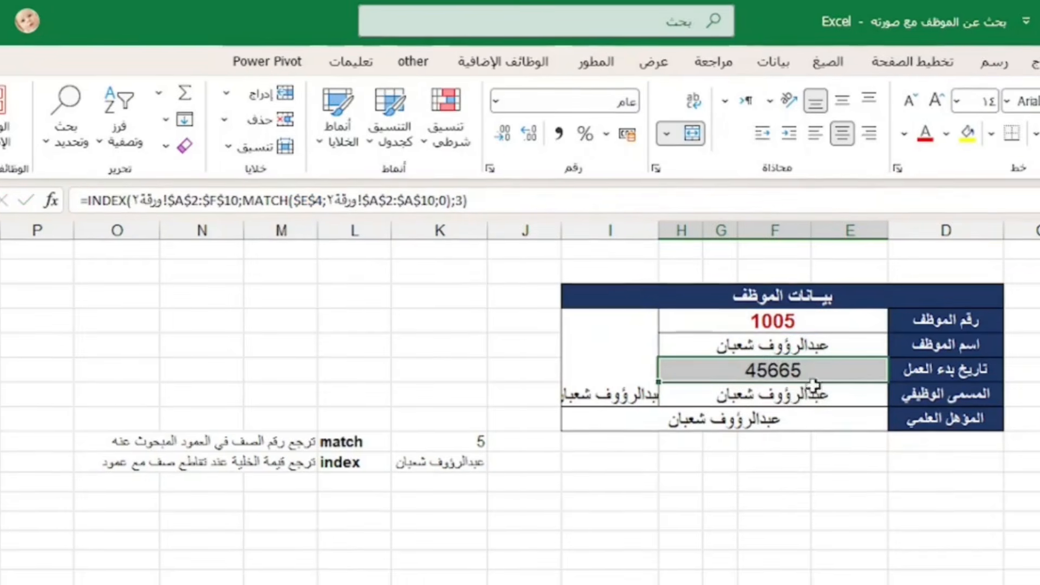
click(497, 102)
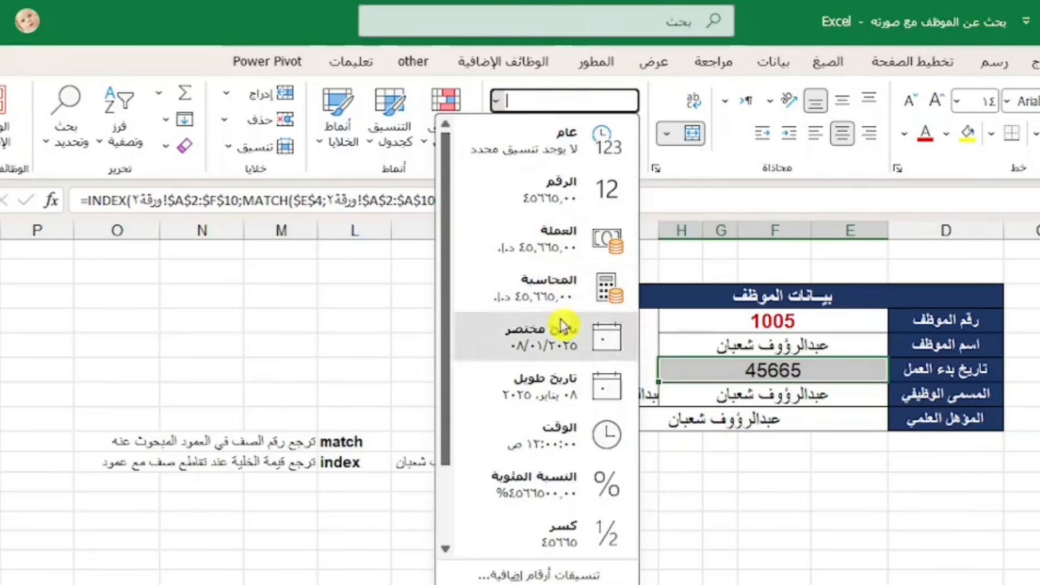
click(561, 321)
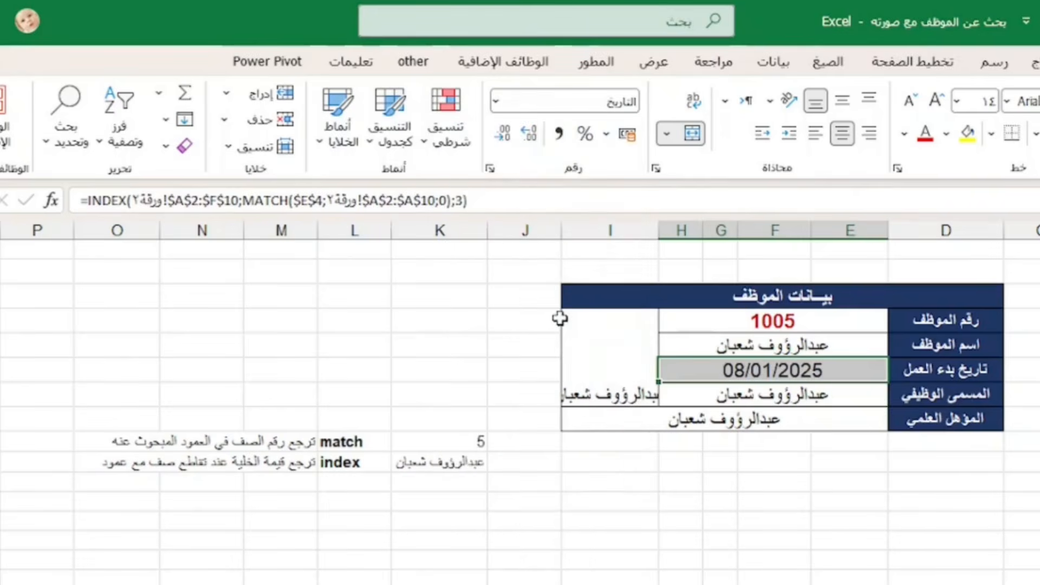
- Set the INDEX column number to 4 for the job title and 5 for the qualification
click(805, 389)
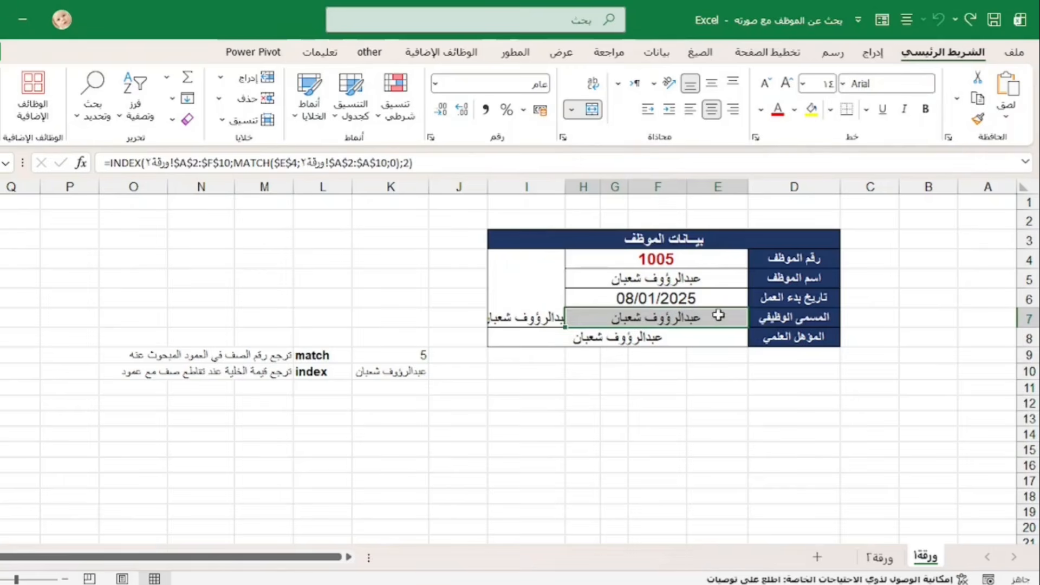
click(407, 163)
key(BackSpace)
text(4)
key(Return)
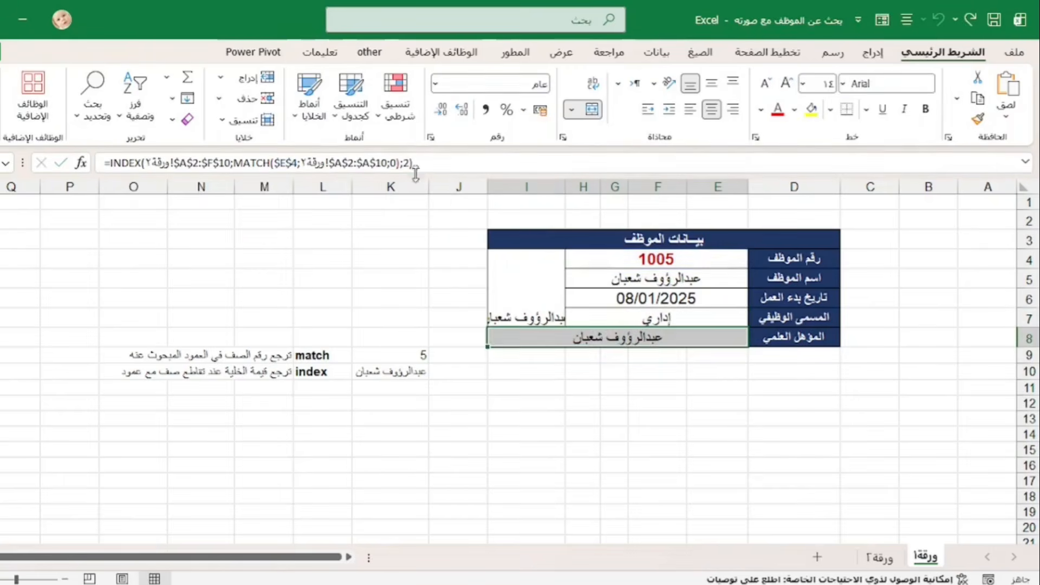
click(405, 163)
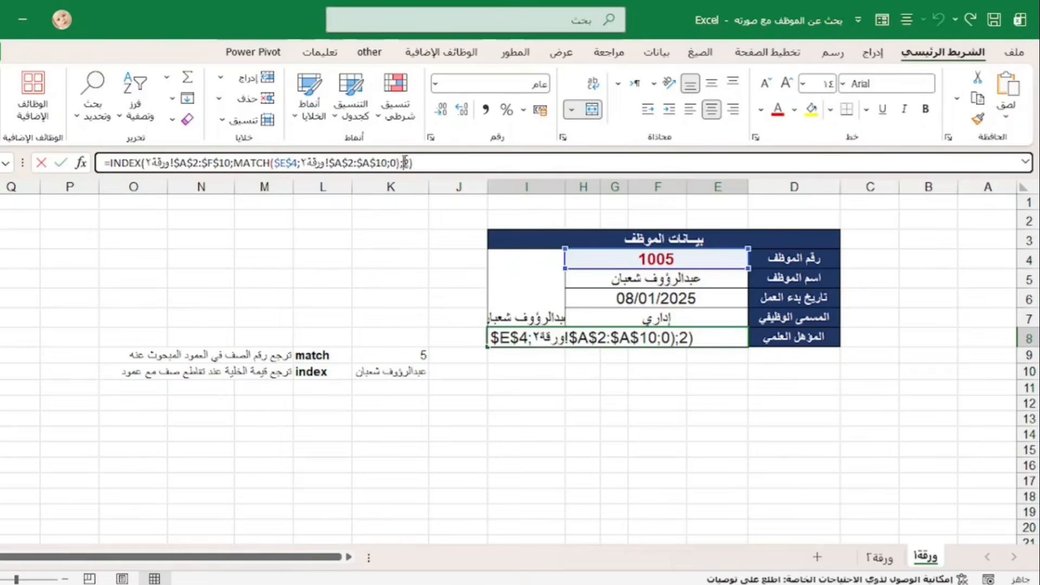
text(5)
key(Return)
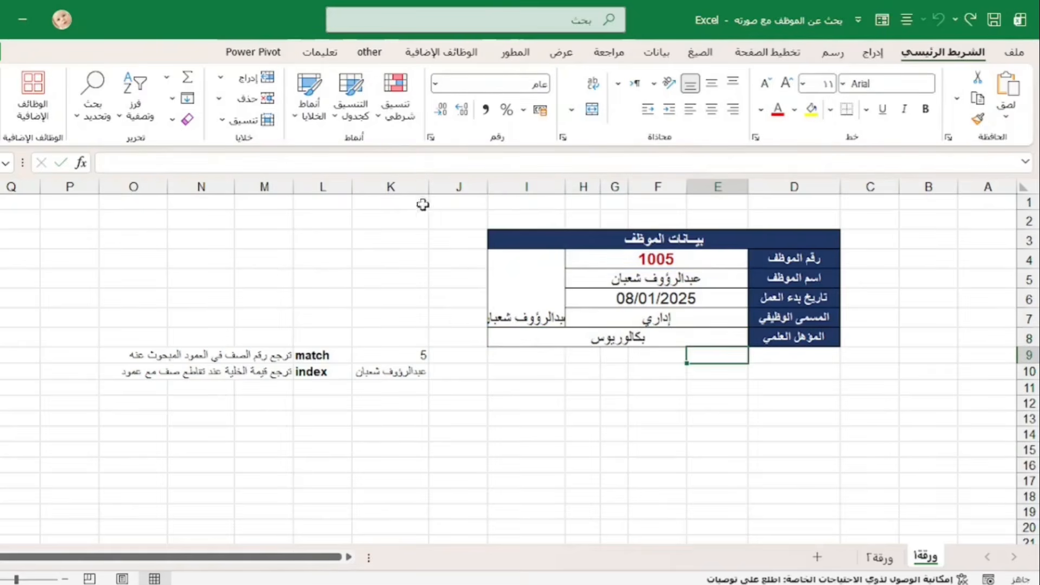
- Set the INDEX column number to 6 in the merged photo cell I4
click(523, 289)
click(404, 162)
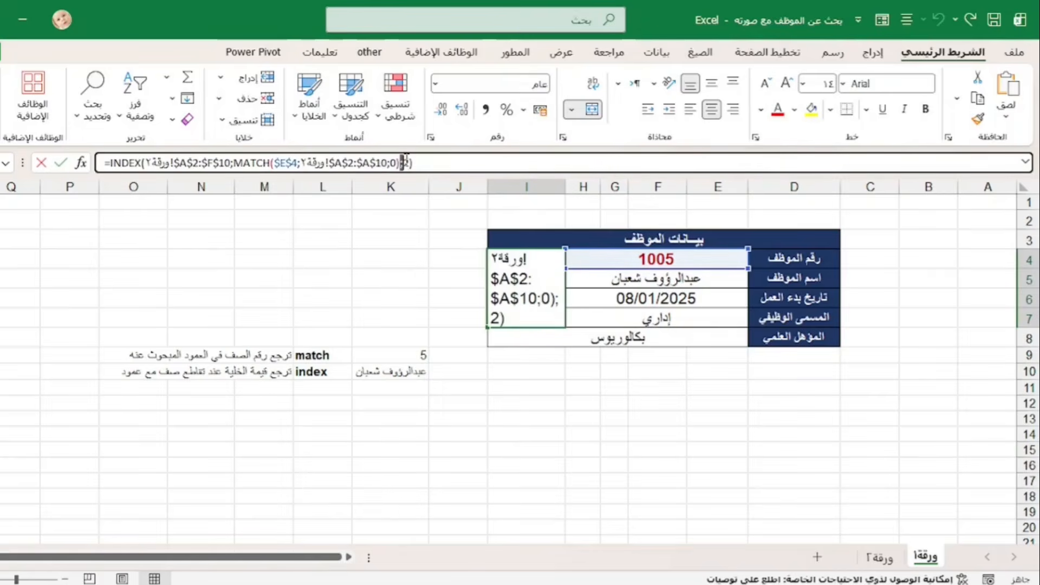
text(6)
click(60, 163)
- Change the form's employee number to the third employee's and compare the returned details with that row in ورقة٢
click(617, 259)
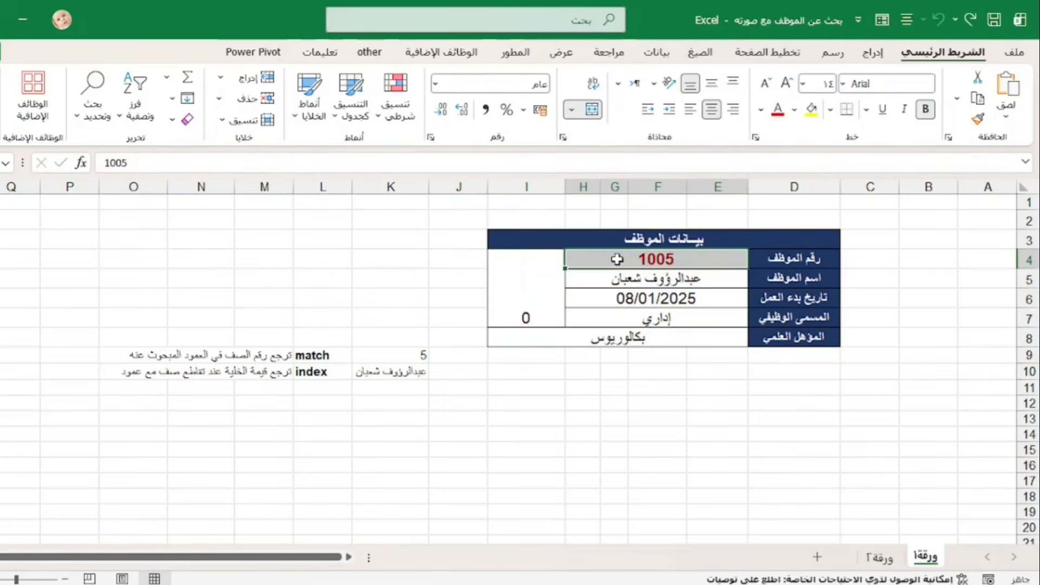
text(1003)
key(Return)
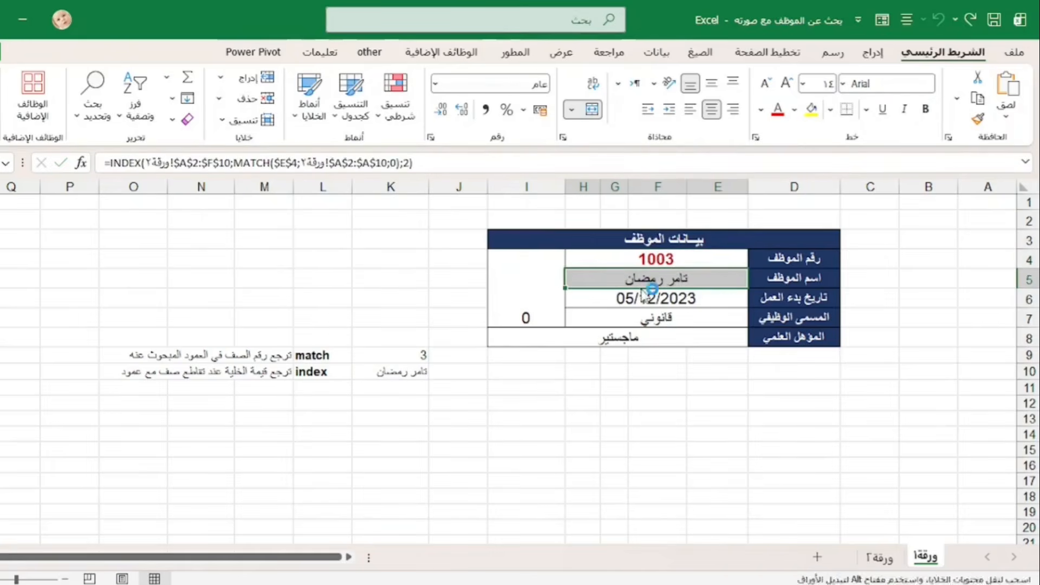
click(662, 259)
click(878, 557)
drag(997, 320, 785, 330)
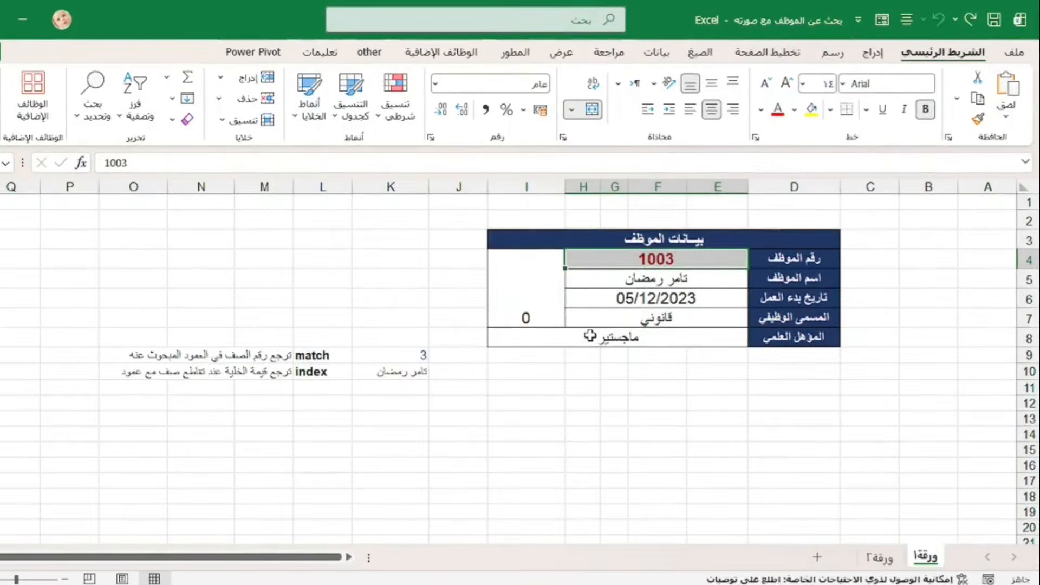
- Copy the full INDEX formula text from the photo cell I4, leaving the cell's formula intact
click(560, 308)
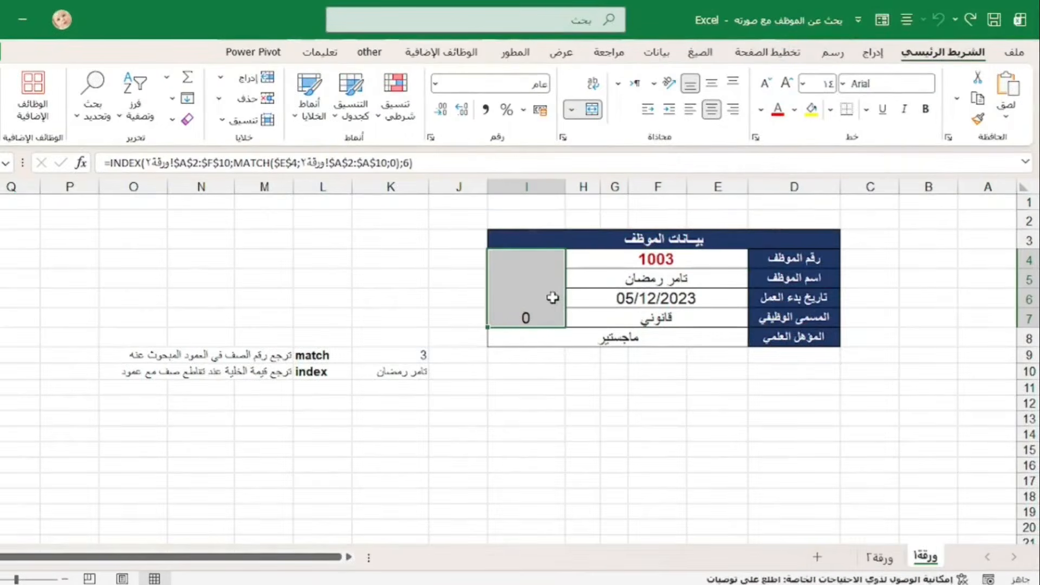
drag(457, 157, 144, 151)
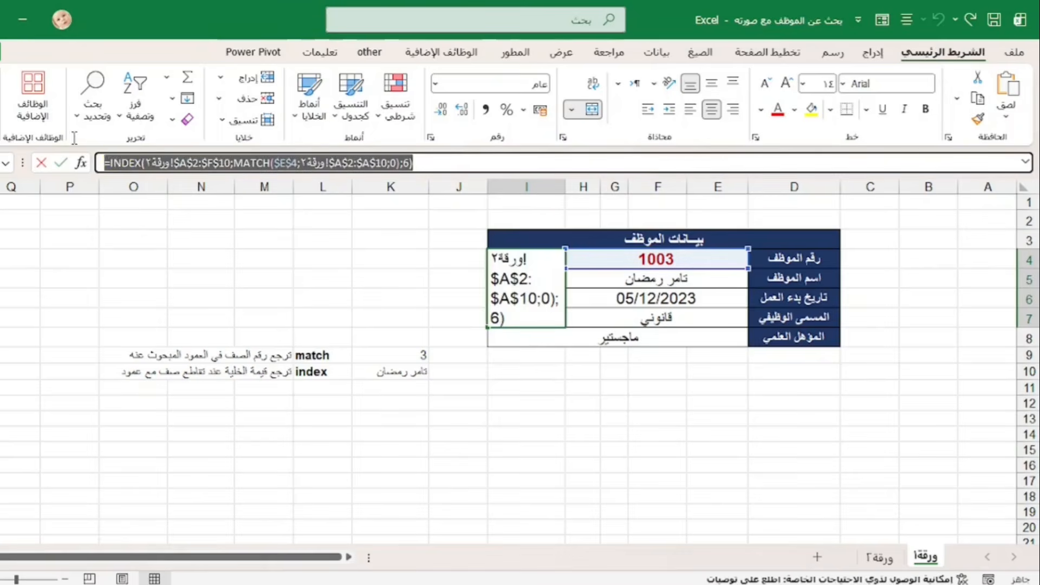
right_click(148, 155)
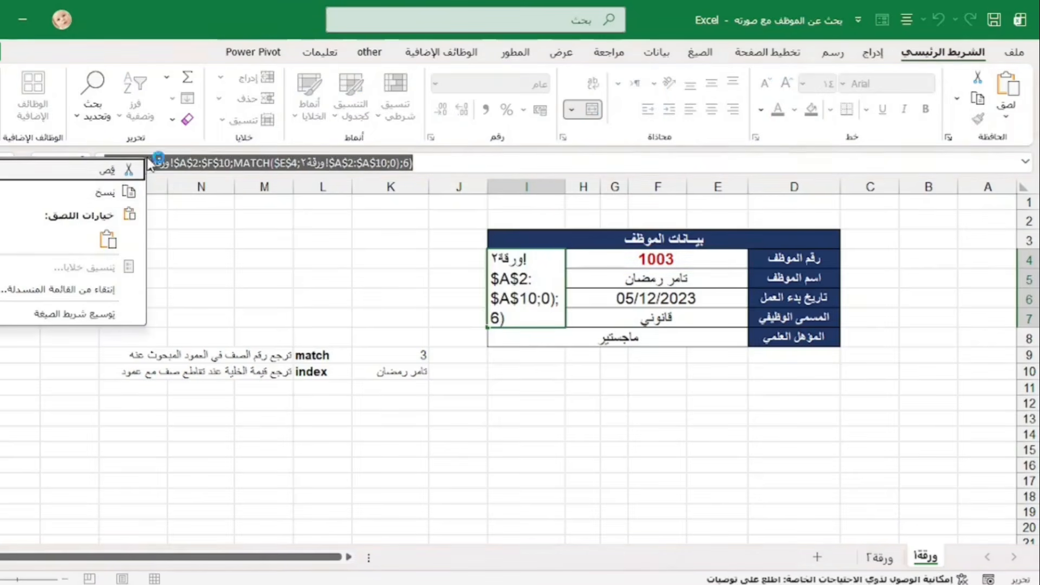
click(128, 185)
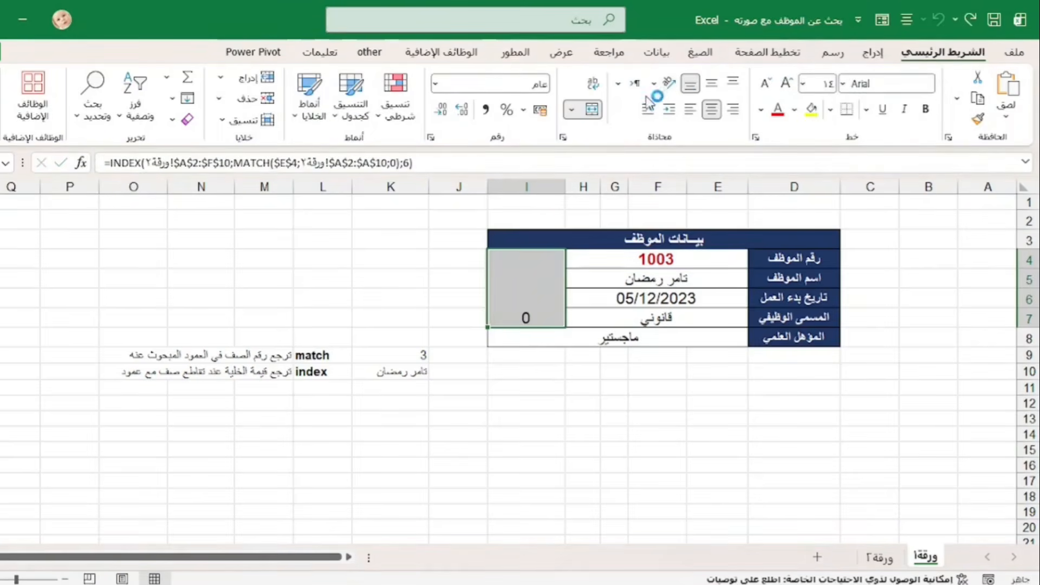
- Define a workbook-scope name mm whose reference is the copied INDEX and MATCH formula with column number 6
click(700, 53)
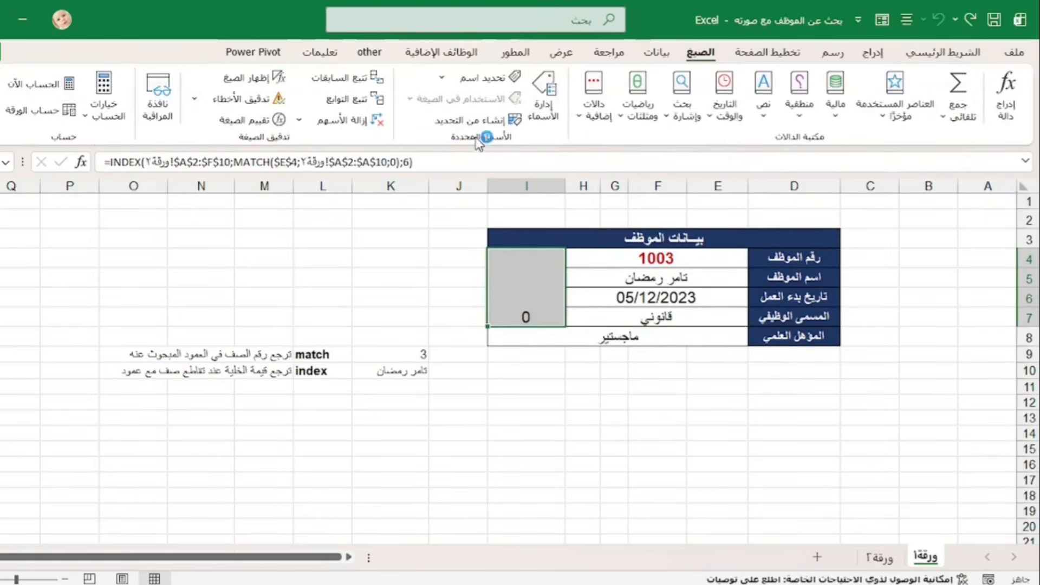
click(505, 80)
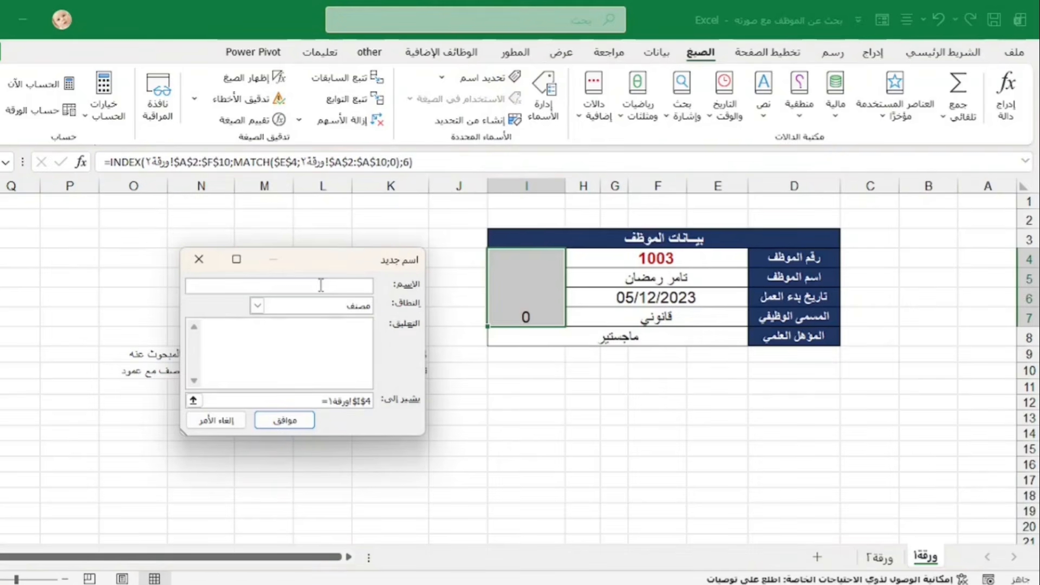
text(mm)
drag(321, 401, 388, 402)
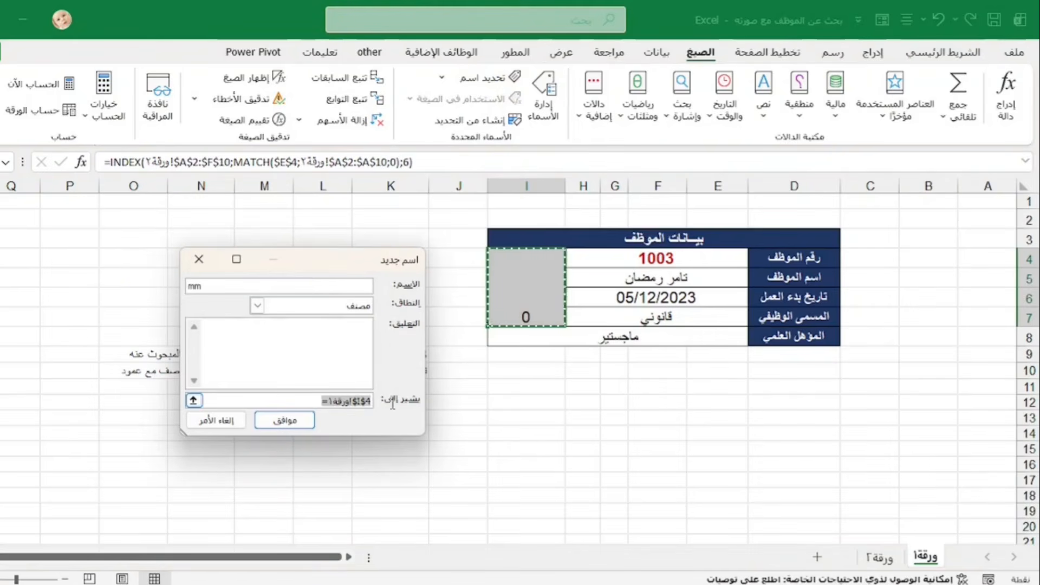
key(BackSpace)
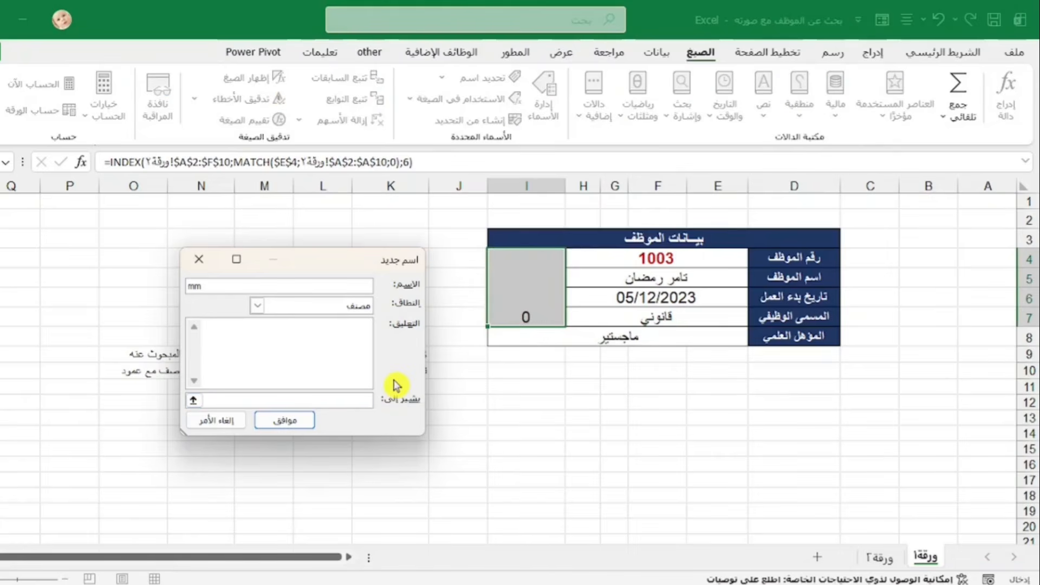
key(ctrl+v)
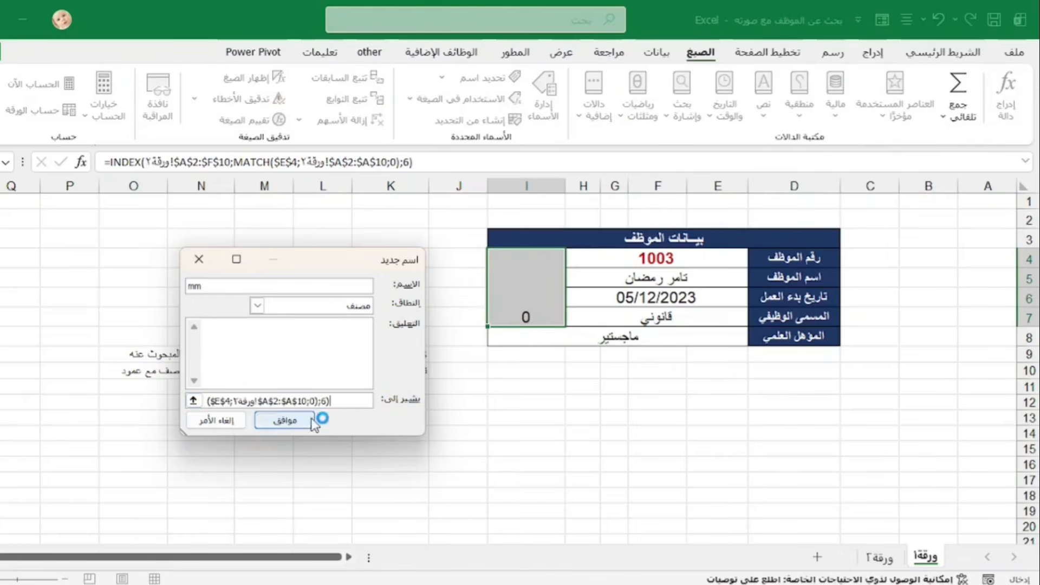
click(284, 420)
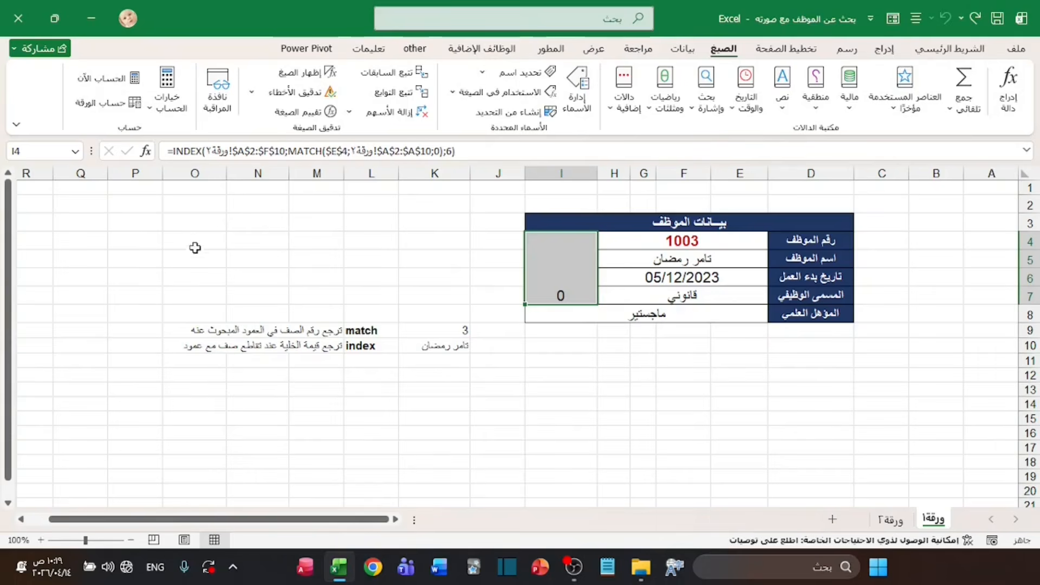
click(208, 233)
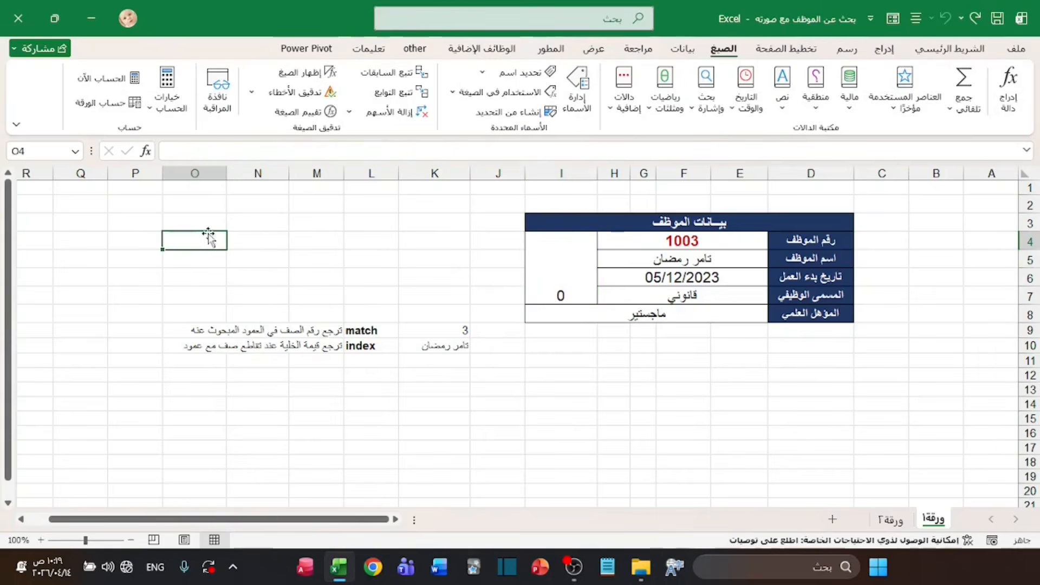
- Copy the empty cell O4 and paste it as a linked picture over the merged photo cell I4
right_click(201, 238)
click(173, 208)
click(374, 259)
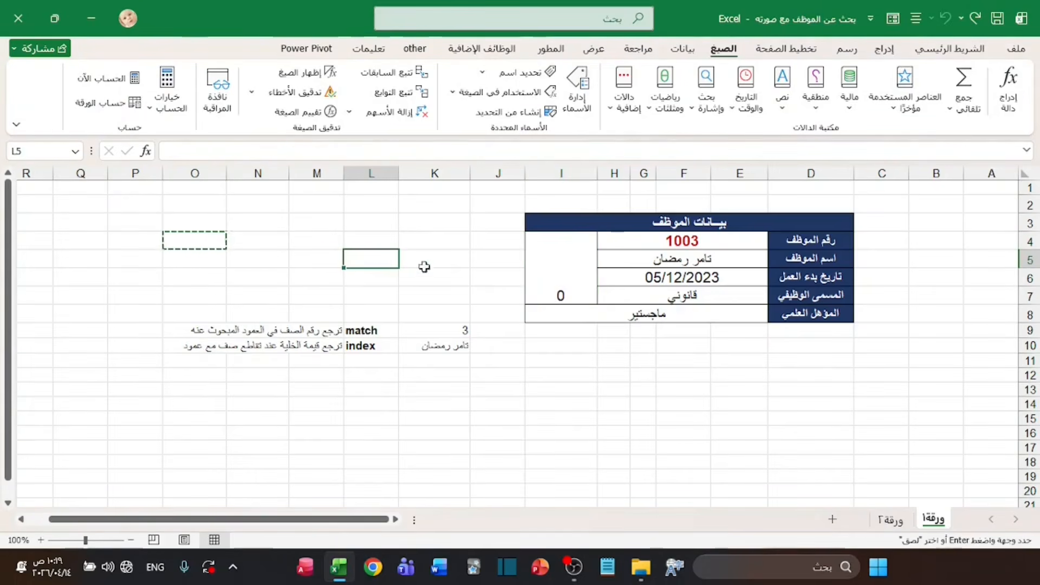
click(566, 264)
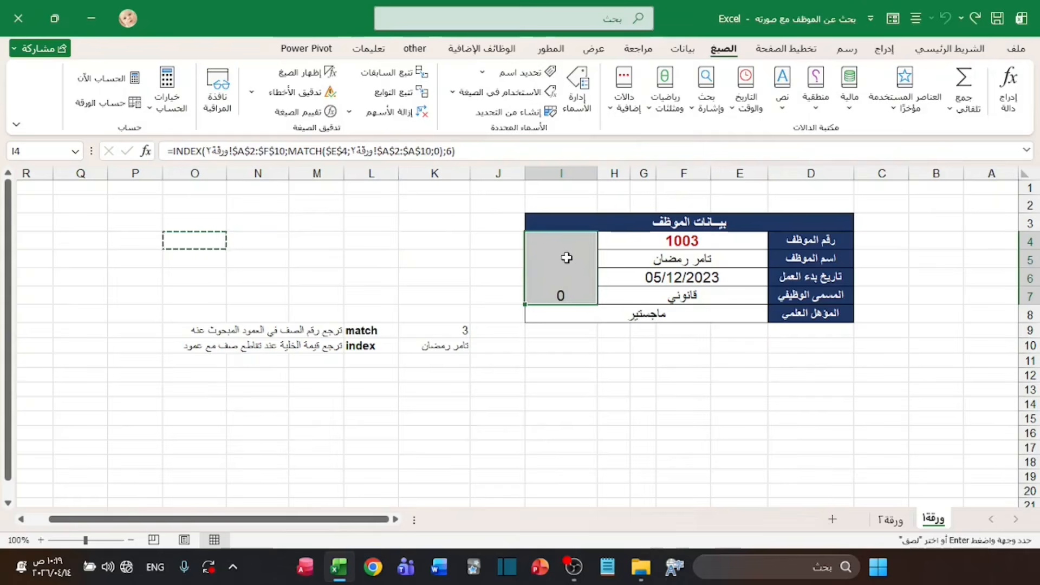
right_click(567, 253)
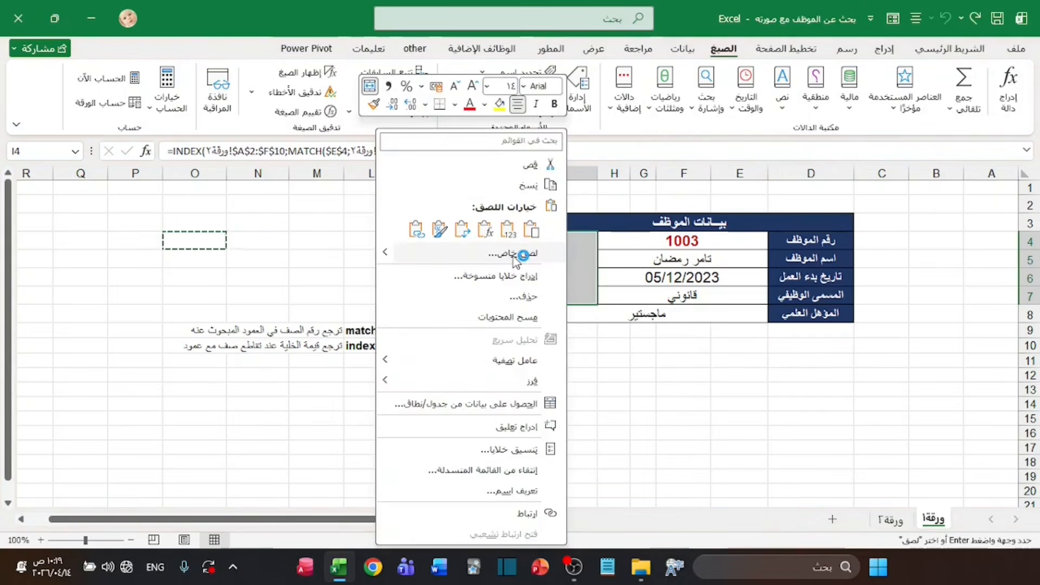
mouse_move(389, 256)
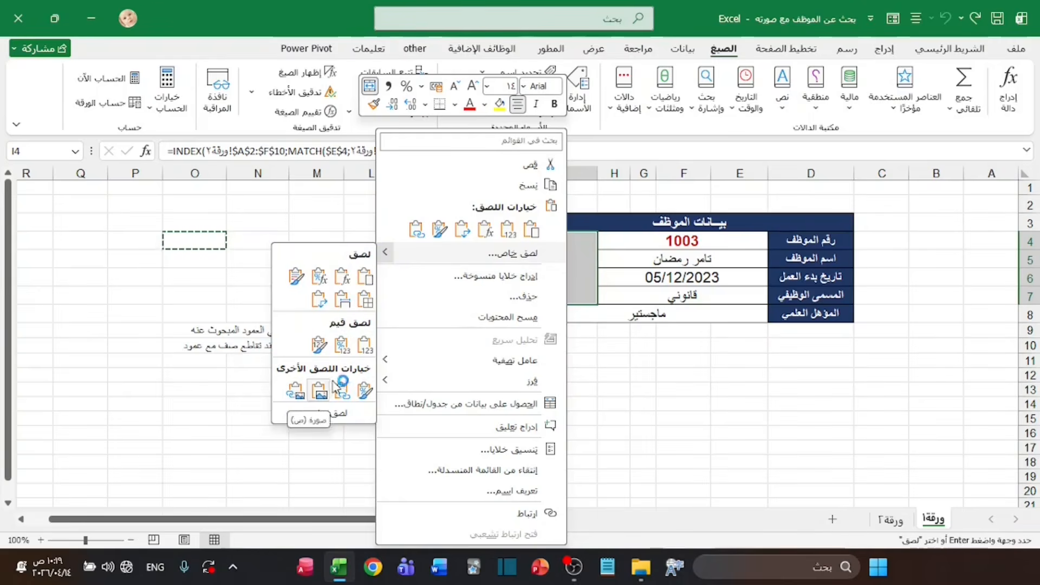
click(295, 392)
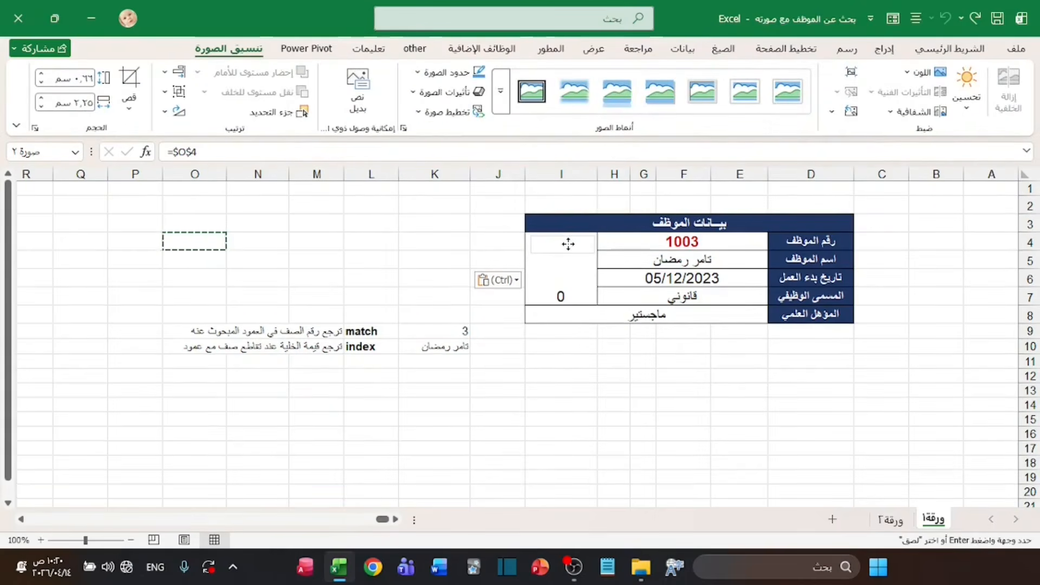
- Stretch the linked picture downward to cover the whole merged photo cell I4
click(568, 244)
drag(562, 254, 558, 300)
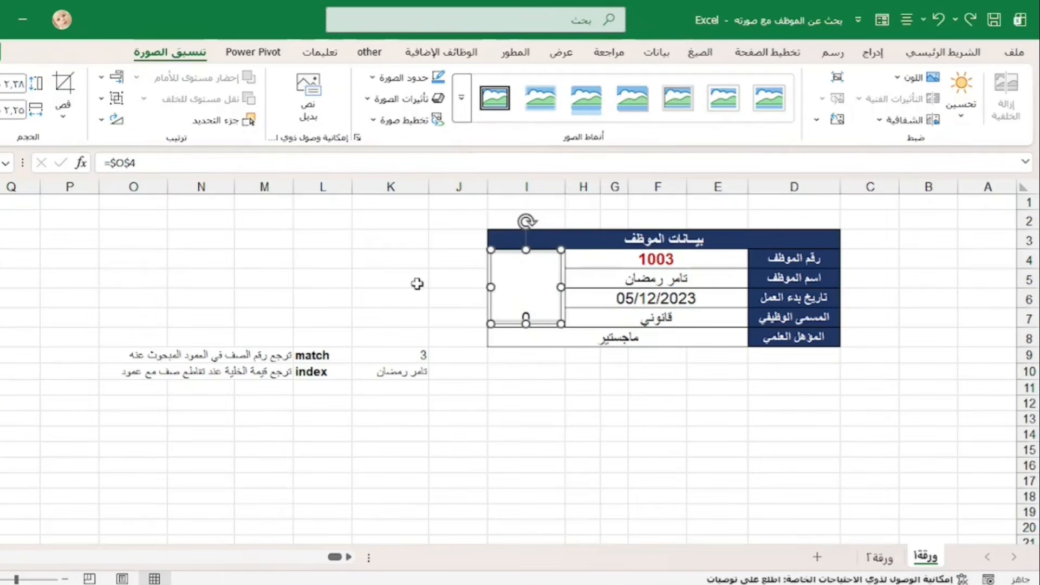
click(461, 286)
click(521, 289)
click(391, 270)
click(526, 288)
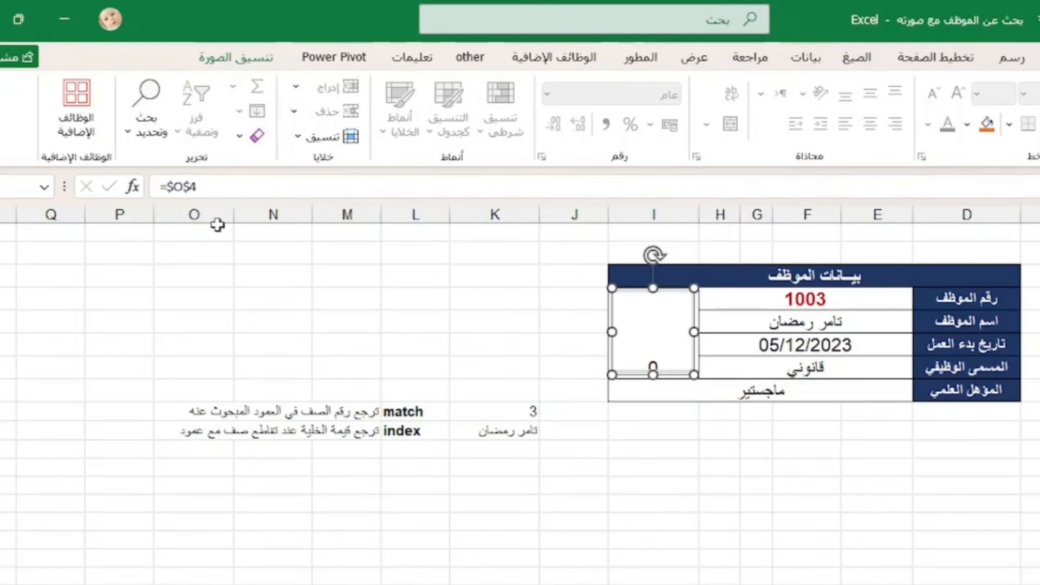
- Enter 999 in cell O4 to test that the linked picture mirrors its source cell
click(204, 292)
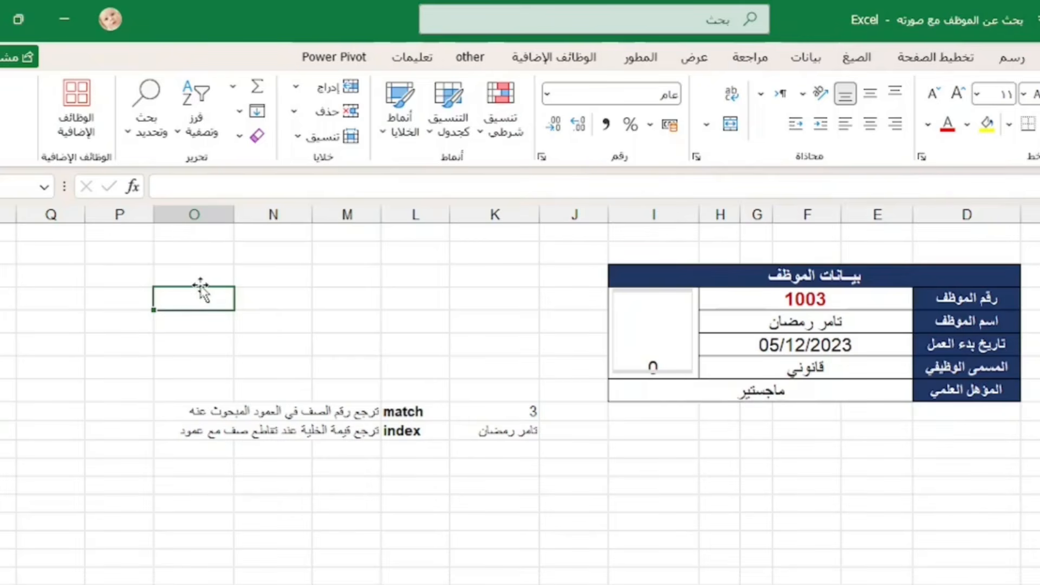
text(999)
key(Return)
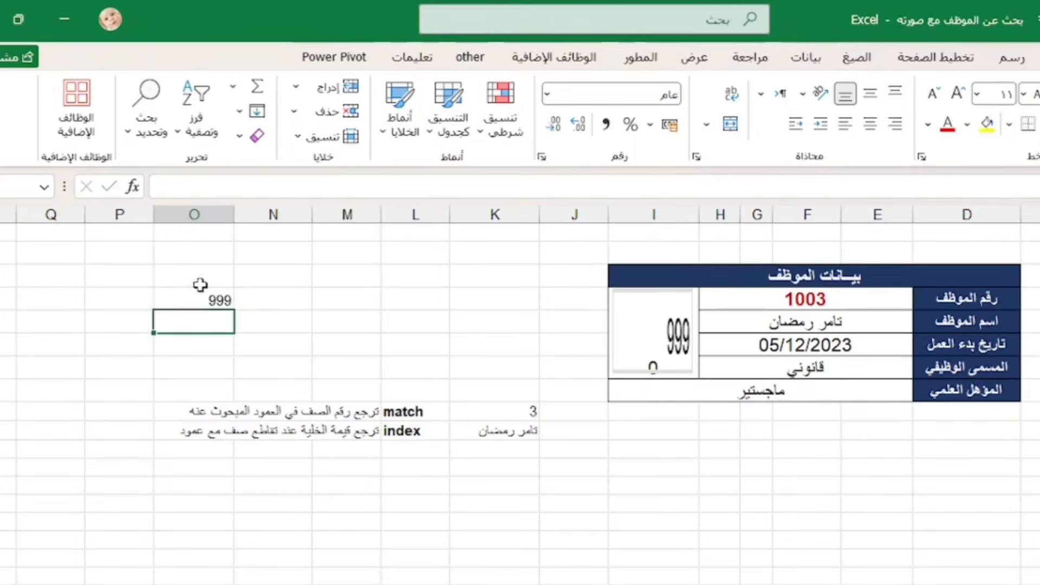
key(Up)
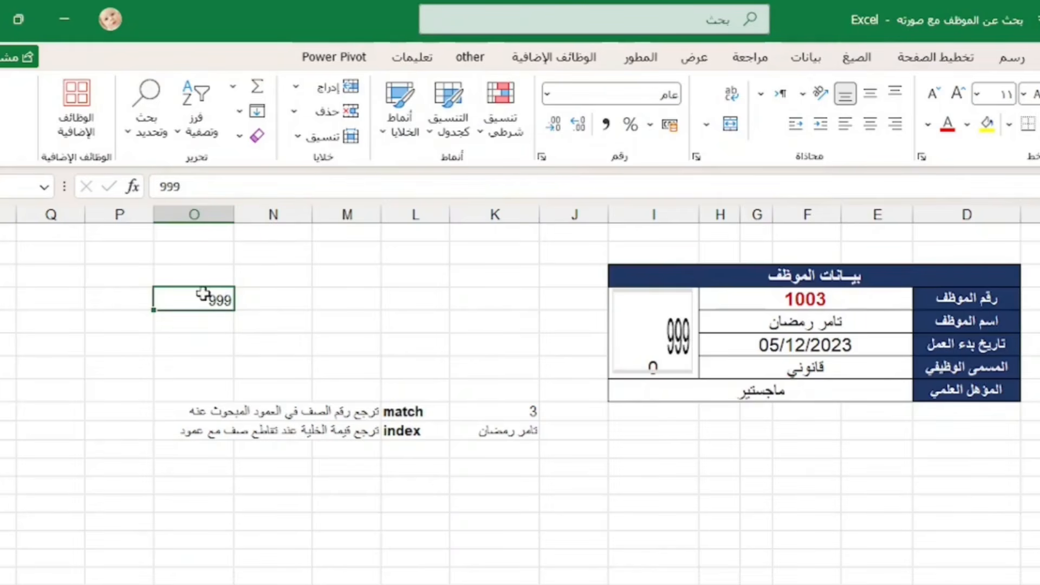
- Replace the linked picture's cell reference with the defined name so its formula reads =mm
click(633, 325)
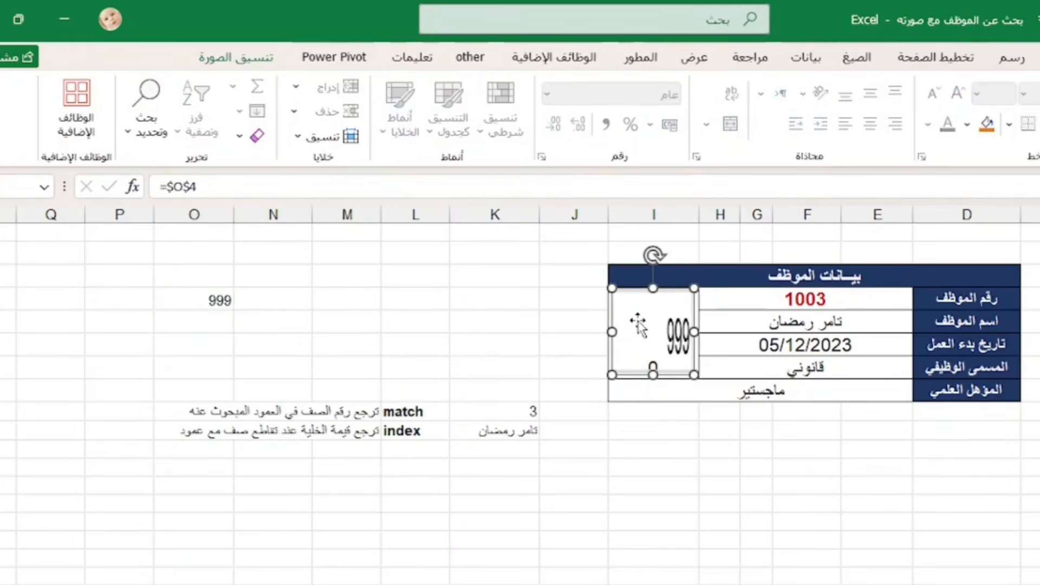
drag(166, 186, 200, 187)
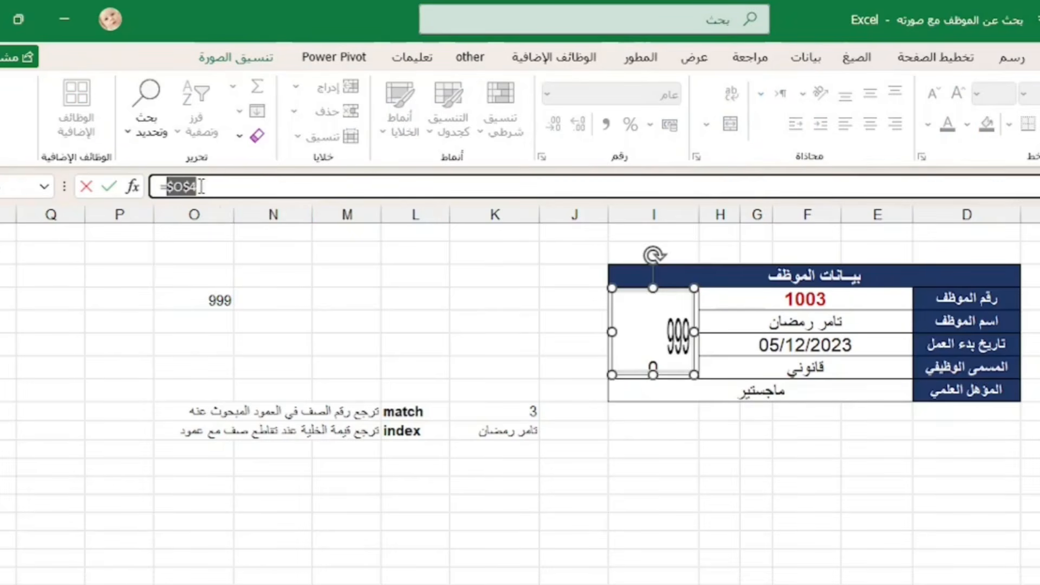
key(BackSpace)
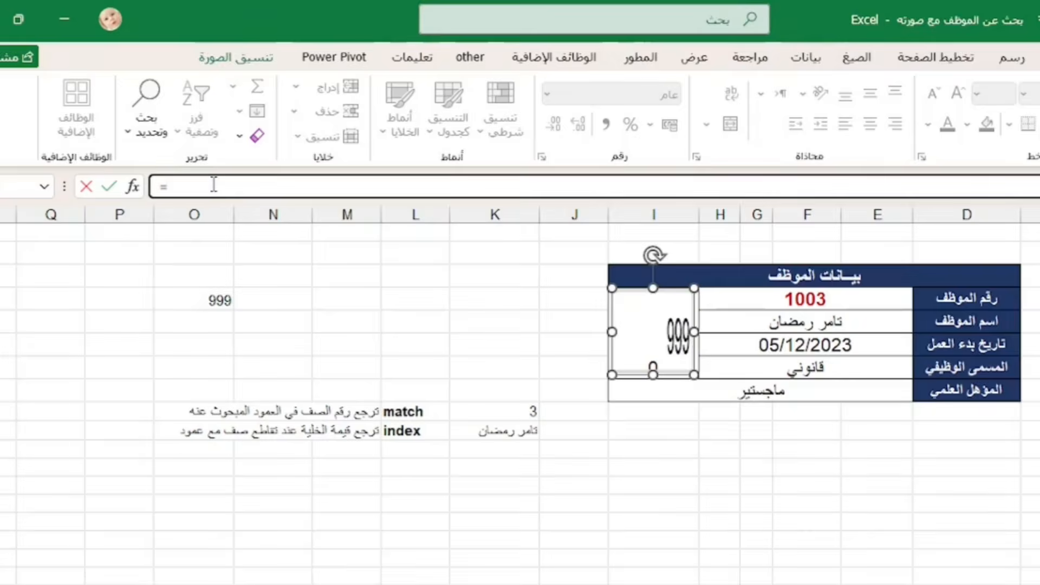
text(mm)
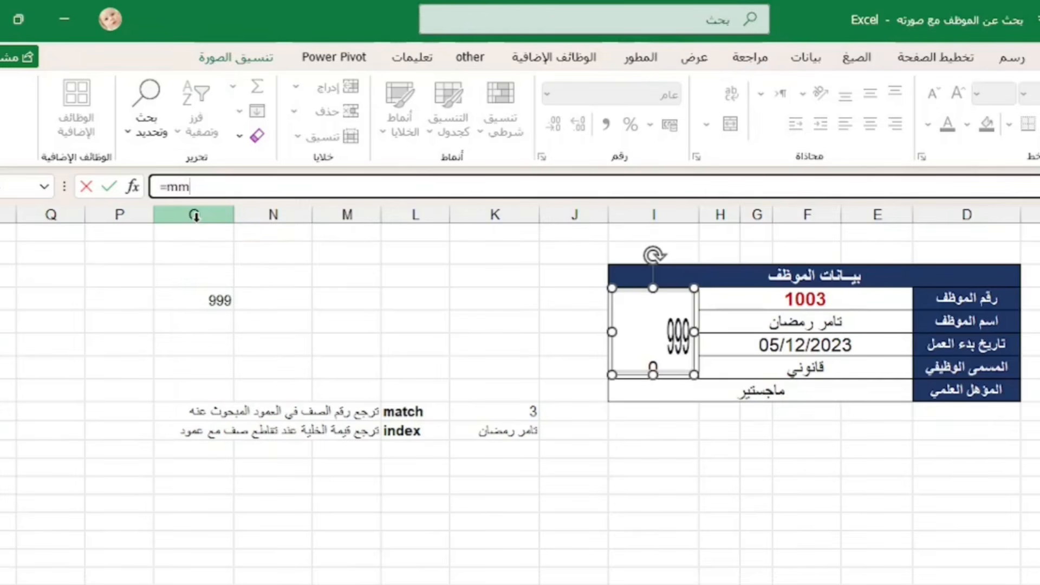
key(Return)
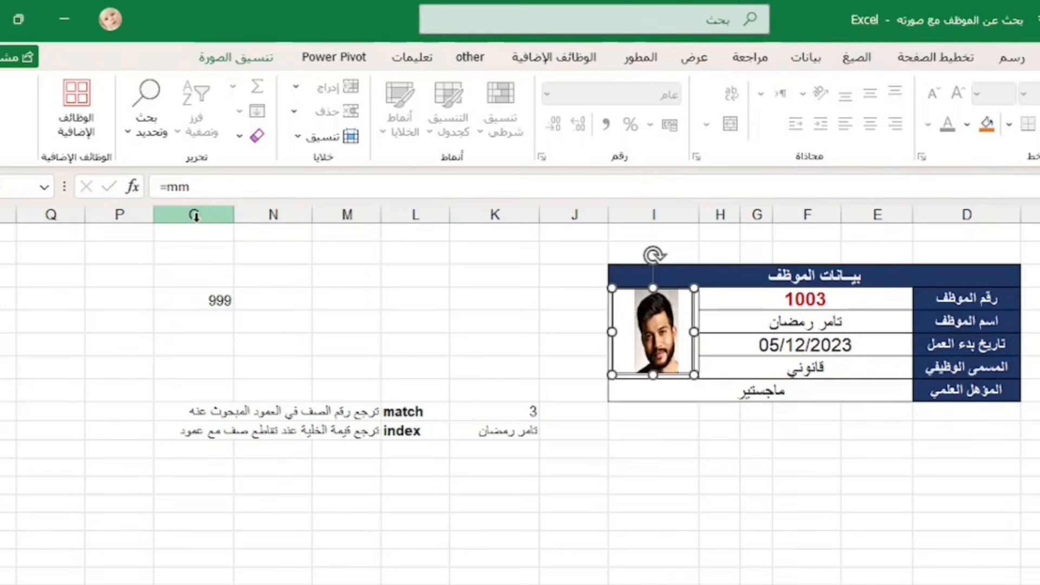
click(538, 305)
click(546, 362)
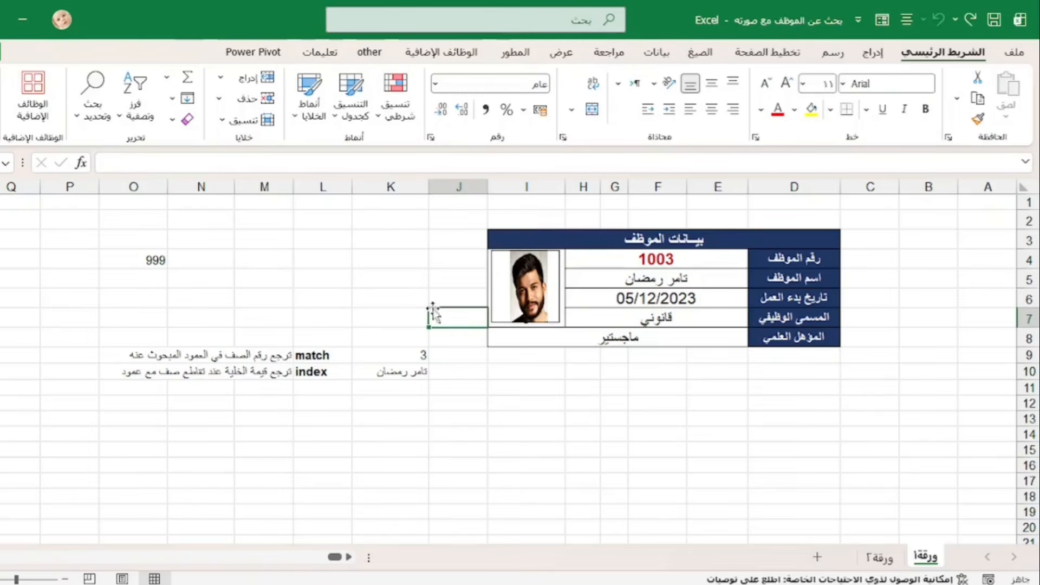
- Test the photo lookup by entering the first and the second employee's number in turn in the form's employee number cell
click(631, 267)
text(1)
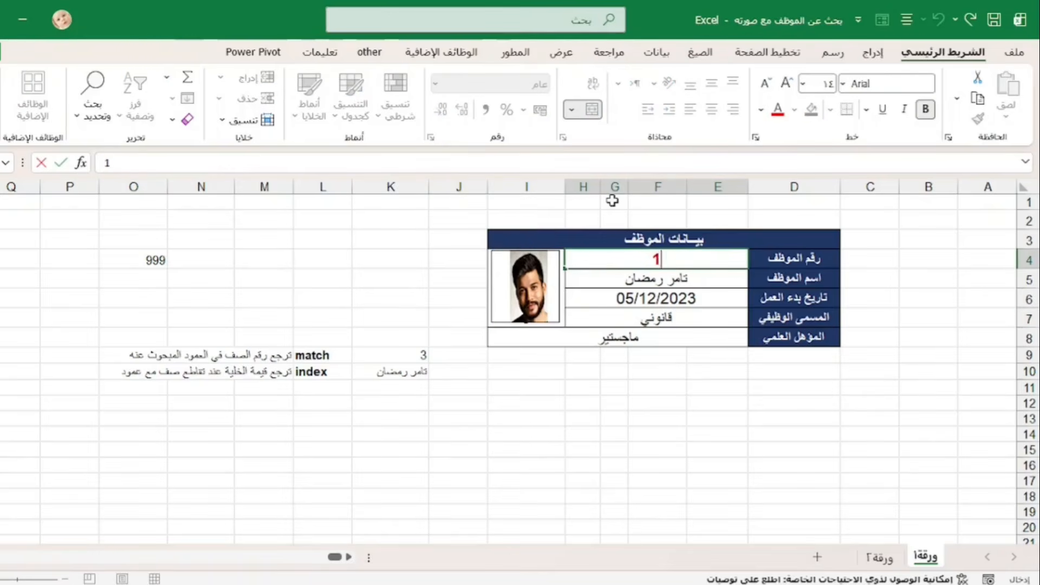
text(001)
key(Return)
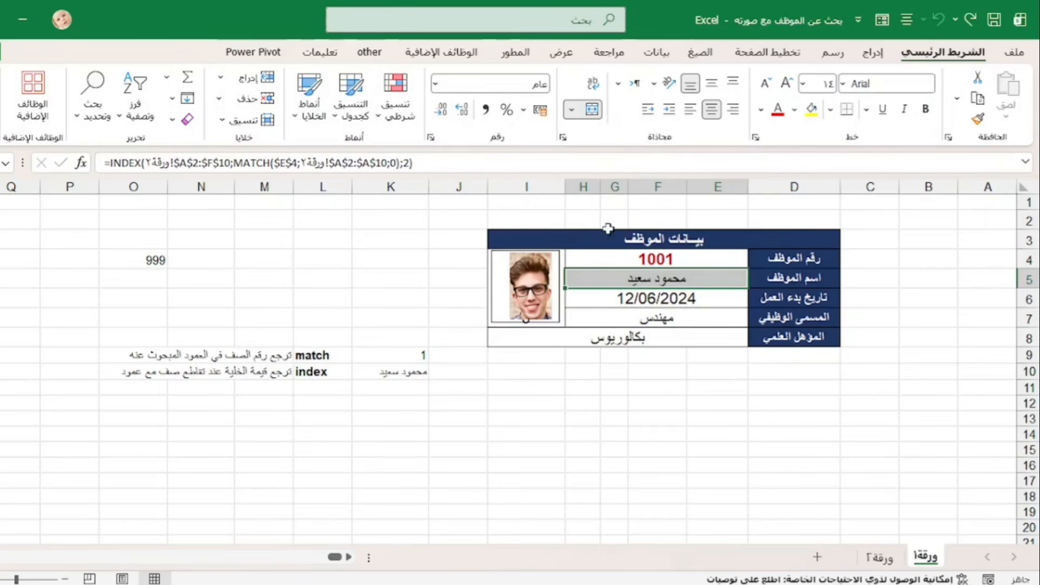
click(622, 257)
text(1002)
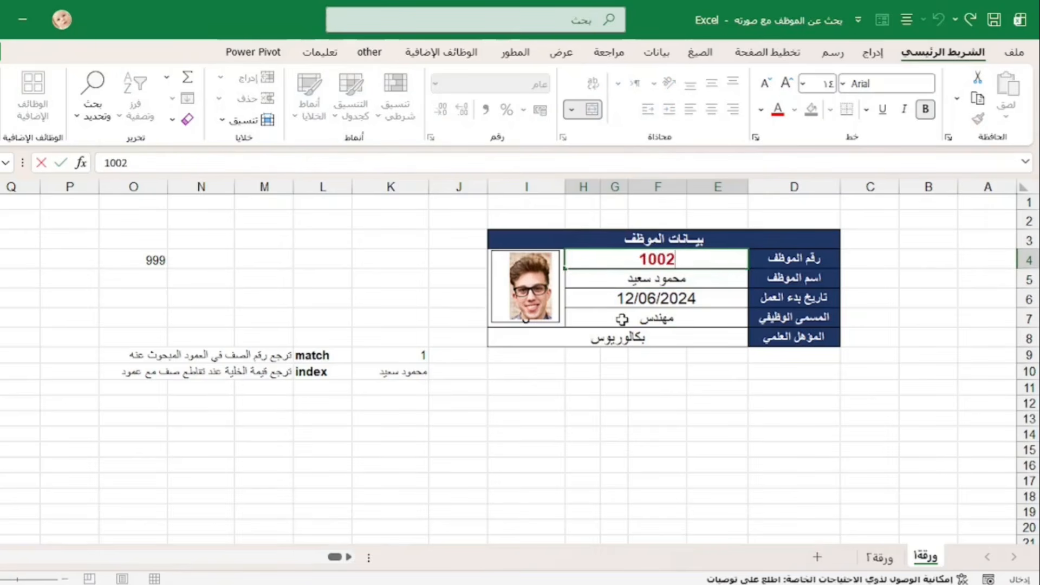
key(Return)
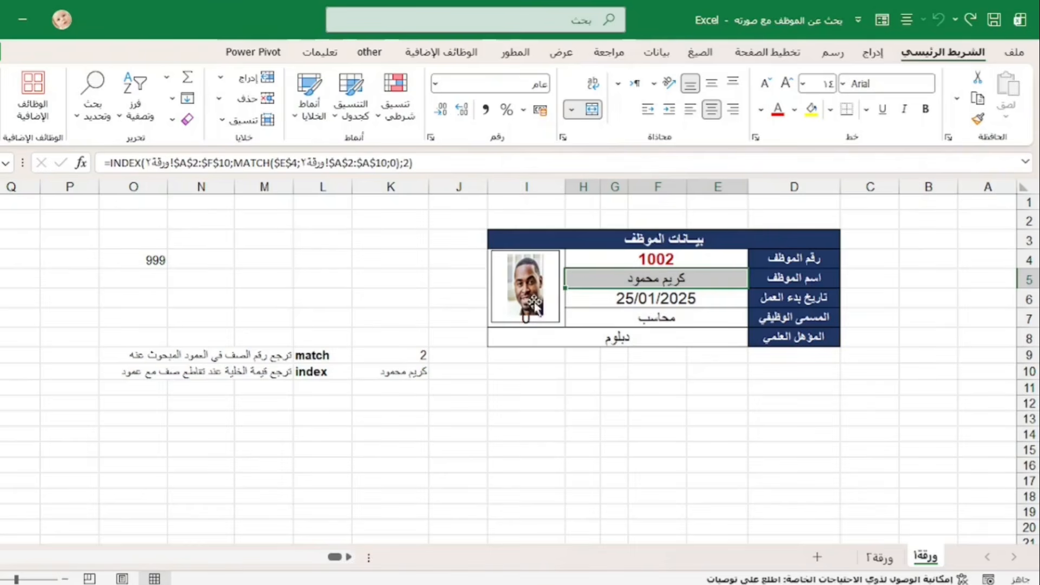
click(479, 335)
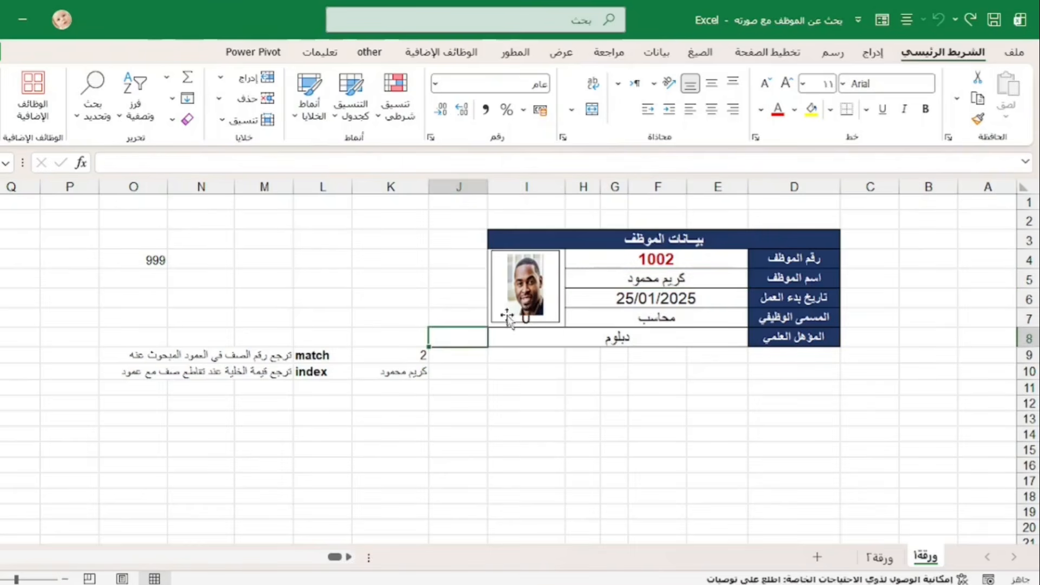
- Delete the INDEX formula from the merged photo cell I4 beneath the linked picture, keeping the picture over the cell
click(542, 313)
drag(527, 323, 527, 301)
click(528, 318)
drag(417, 162, 65, 141)
key(Delete)
click(517, 304)
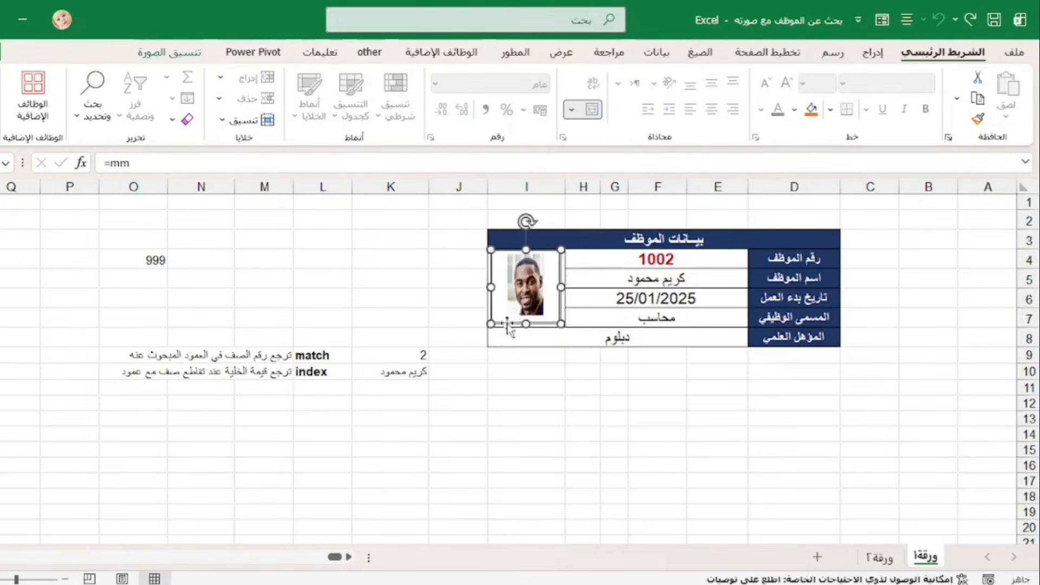
- Remove all borders from the photo cells F2:F10 in ورقة٢ and return to the form in ورقة١
key(ctrl+Page_Down)
click(700, 284)
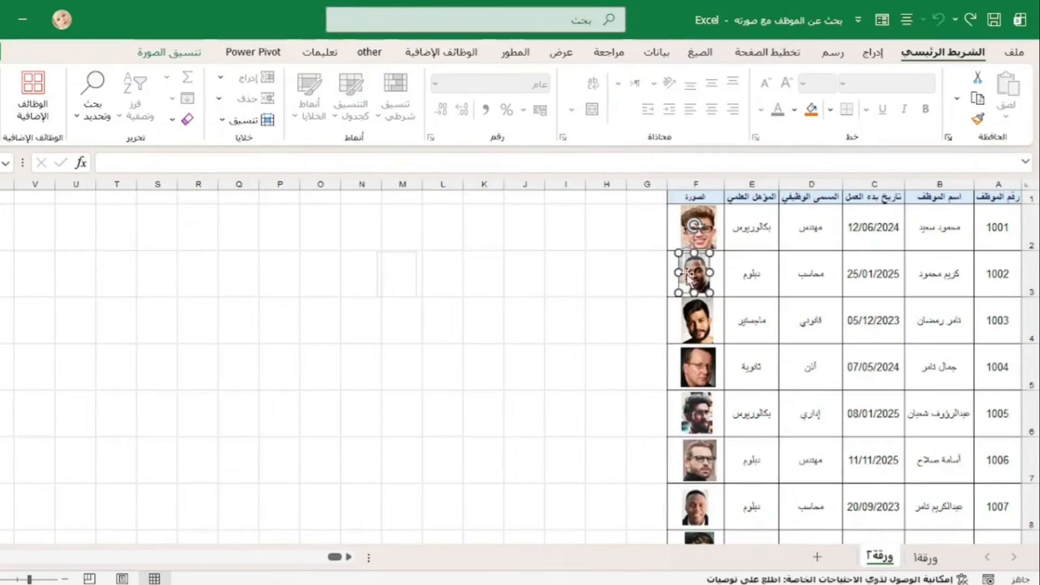
click(719, 271)
click(925, 557)
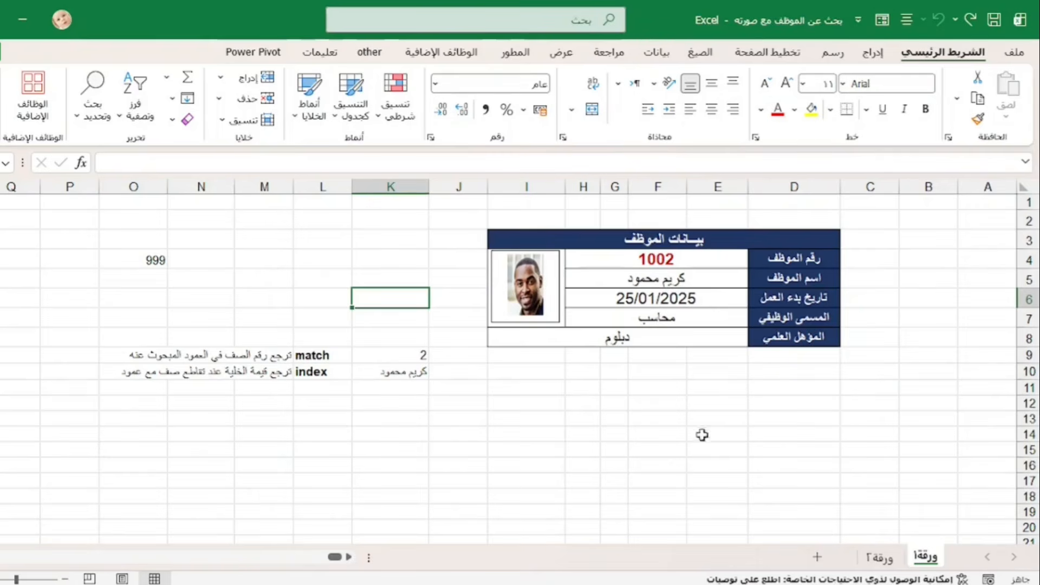
click(880, 558)
drag(672, 216, 698, 504)
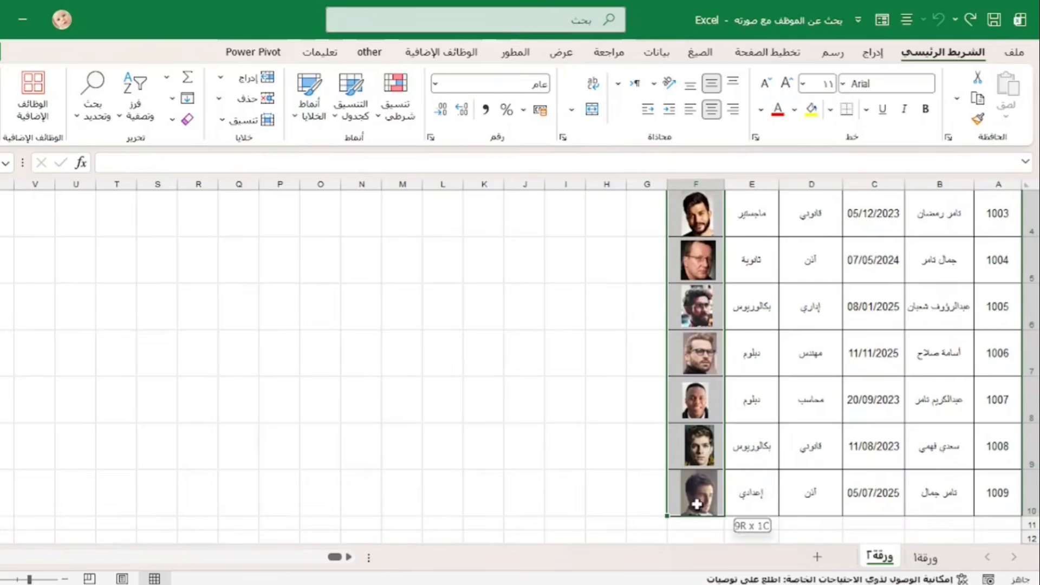
click(831, 111)
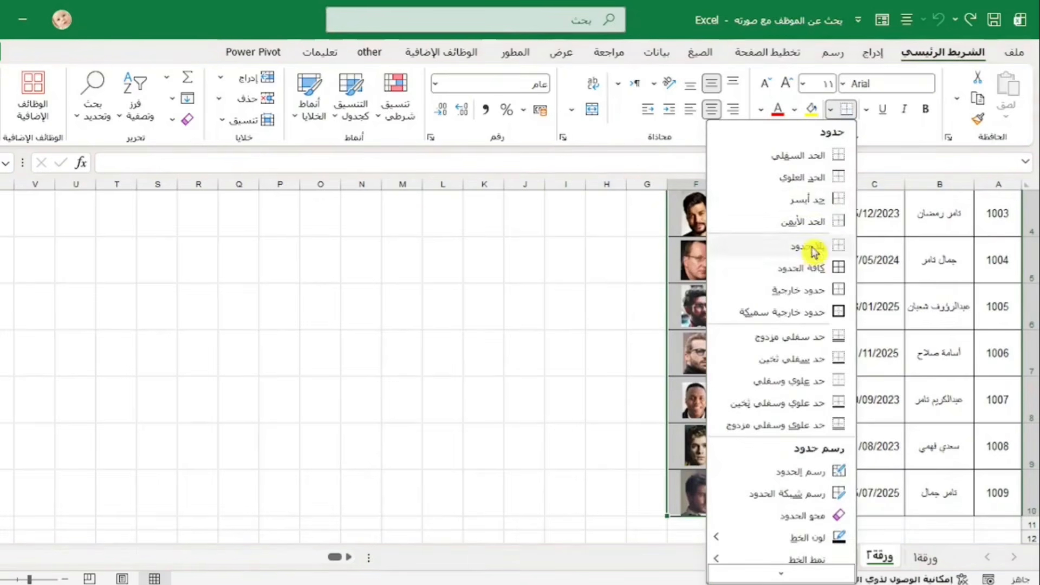
click(812, 266)
scroll(566, 275, up, 1)
click(566, 274)
click(943, 558)
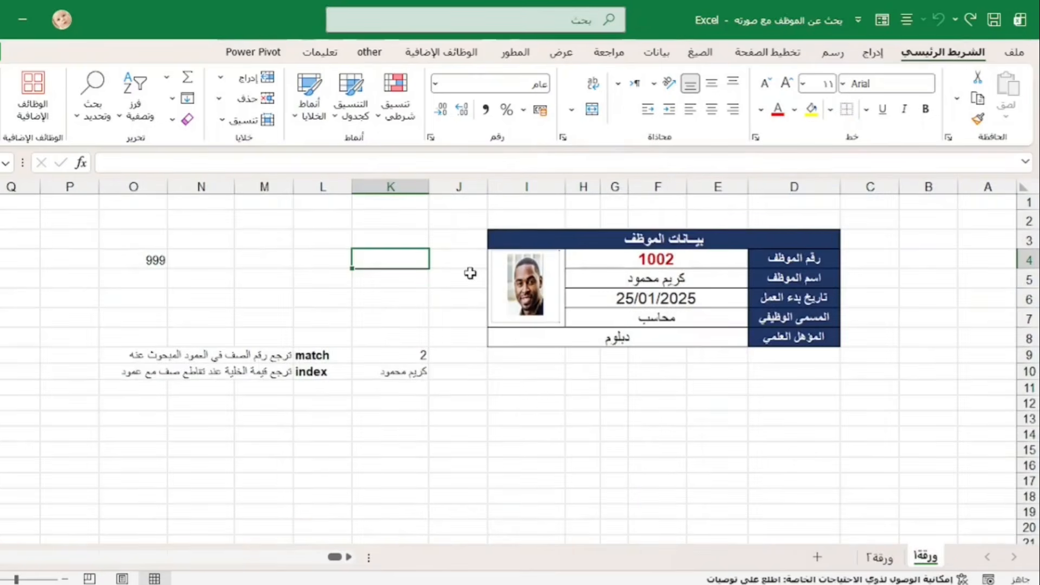
- Enlarge the second employee's photo in ورقة٢ to fill cell F3, checking the result in the form on ورقة١
click(879, 558)
click(706, 292)
drag(710, 273, 721, 278)
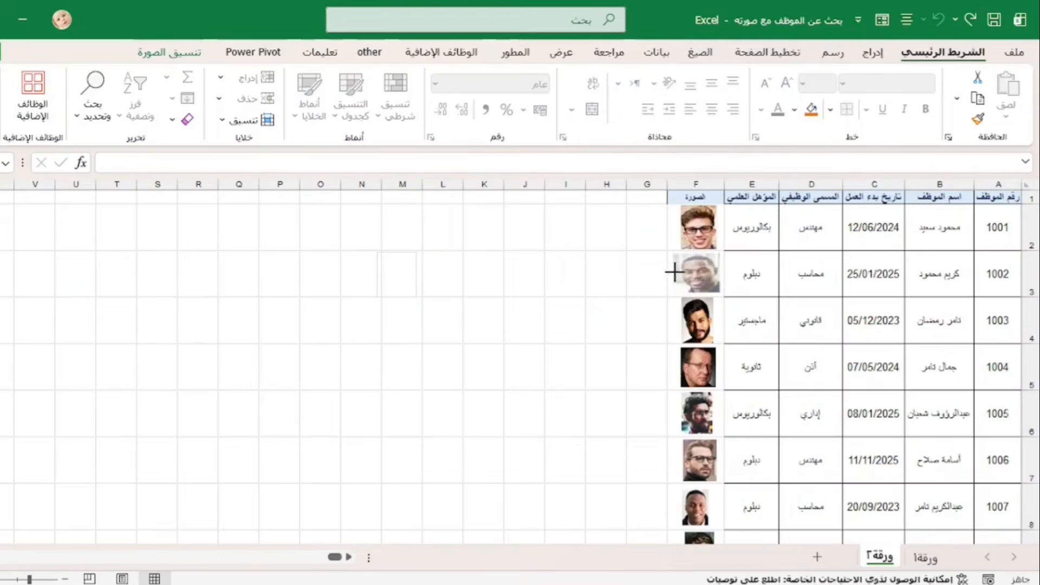
click(636, 274)
click(920, 565)
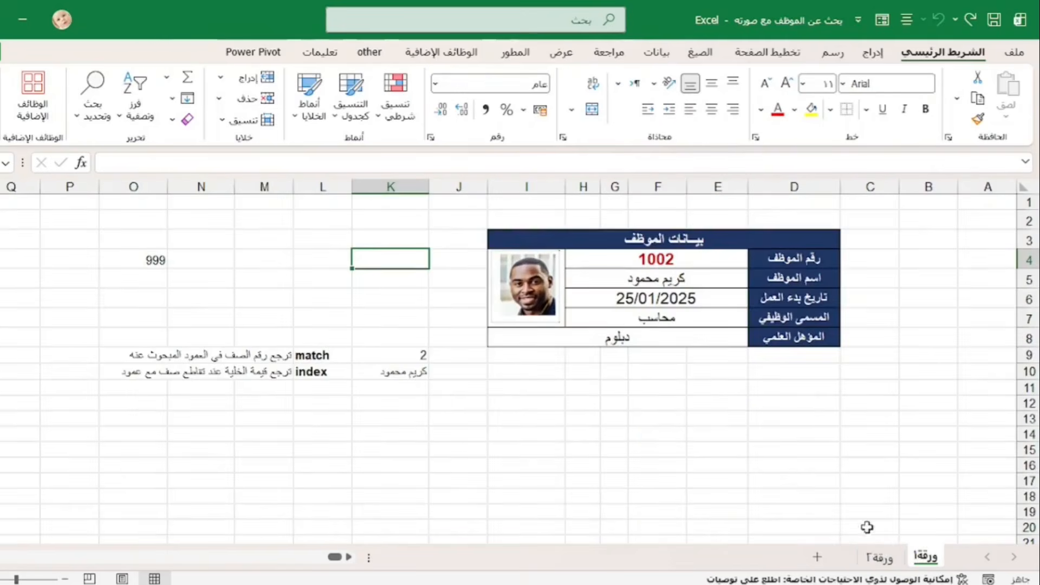
click(878, 558)
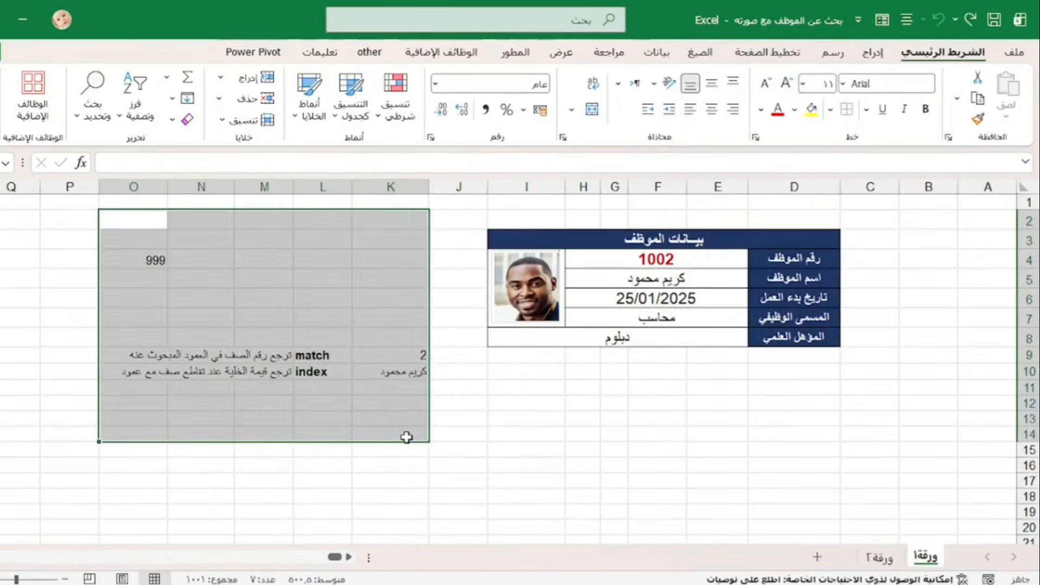